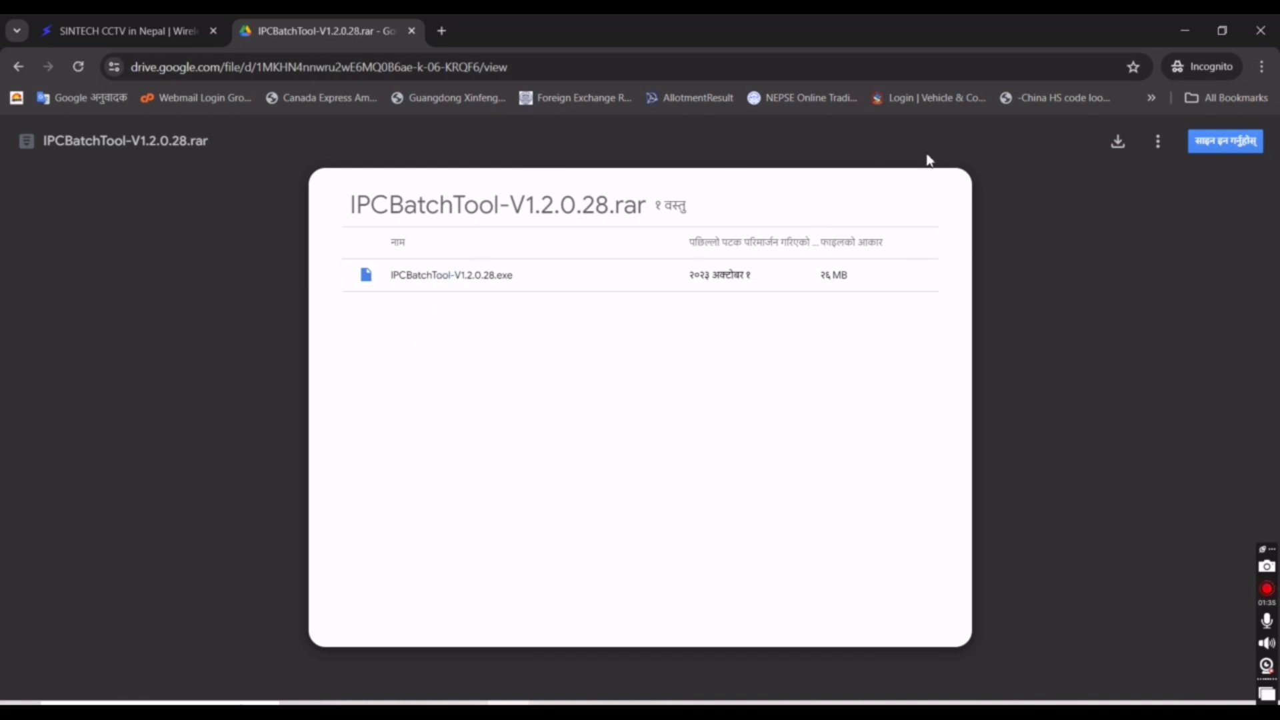
Step: Download IPCBatchTool-V1.2.0.28.rar from Google Drive despite the virus scan warning and save it in the Downloads folder
click(1119, 144)
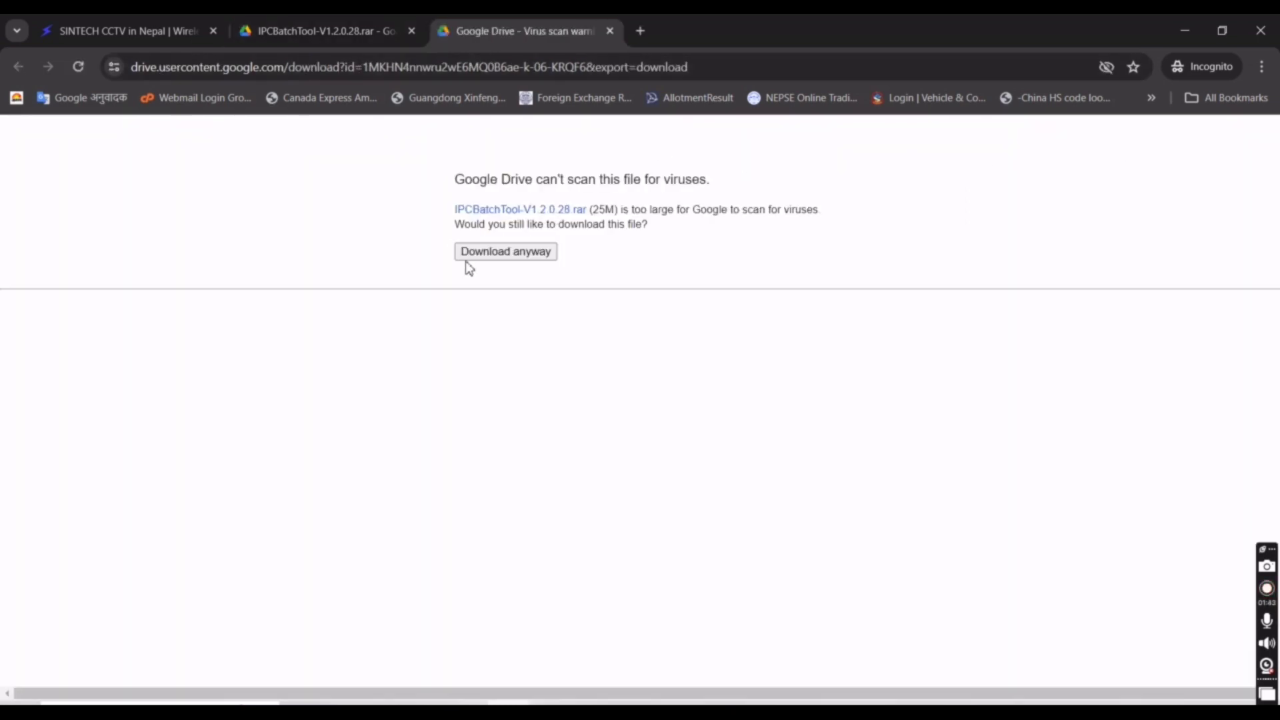
click(507, 257)
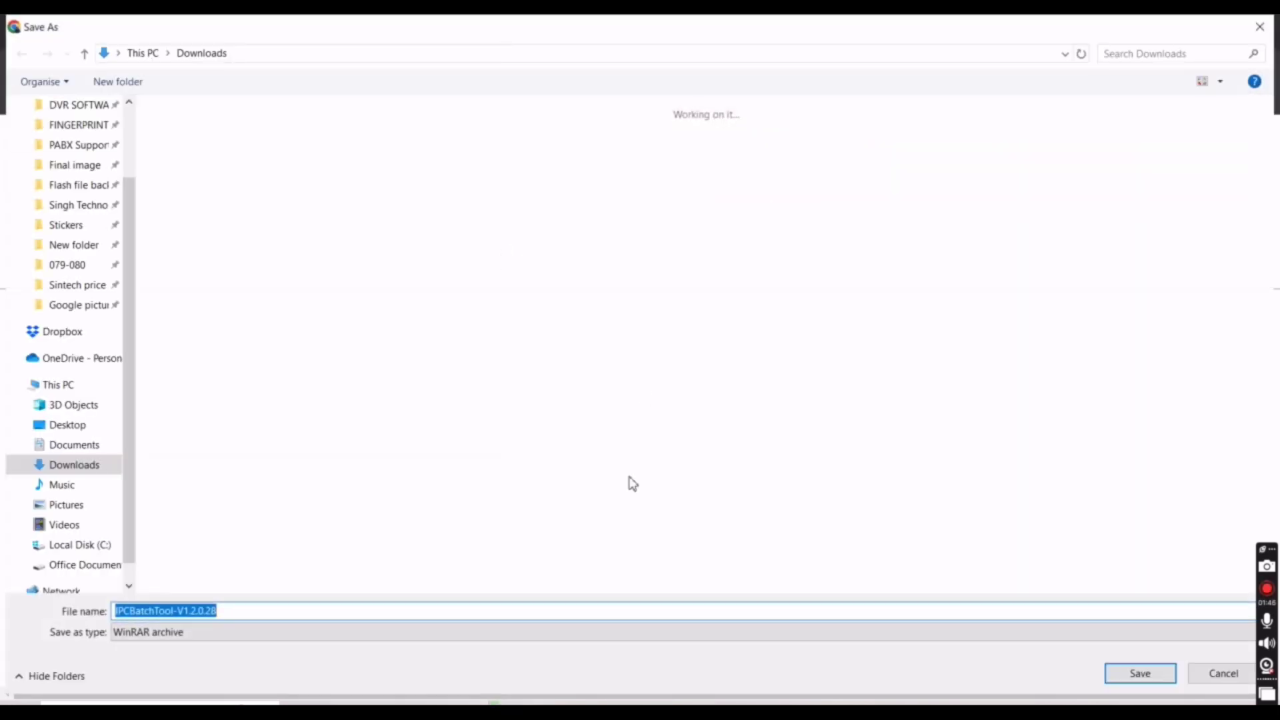
click(1135, 679)
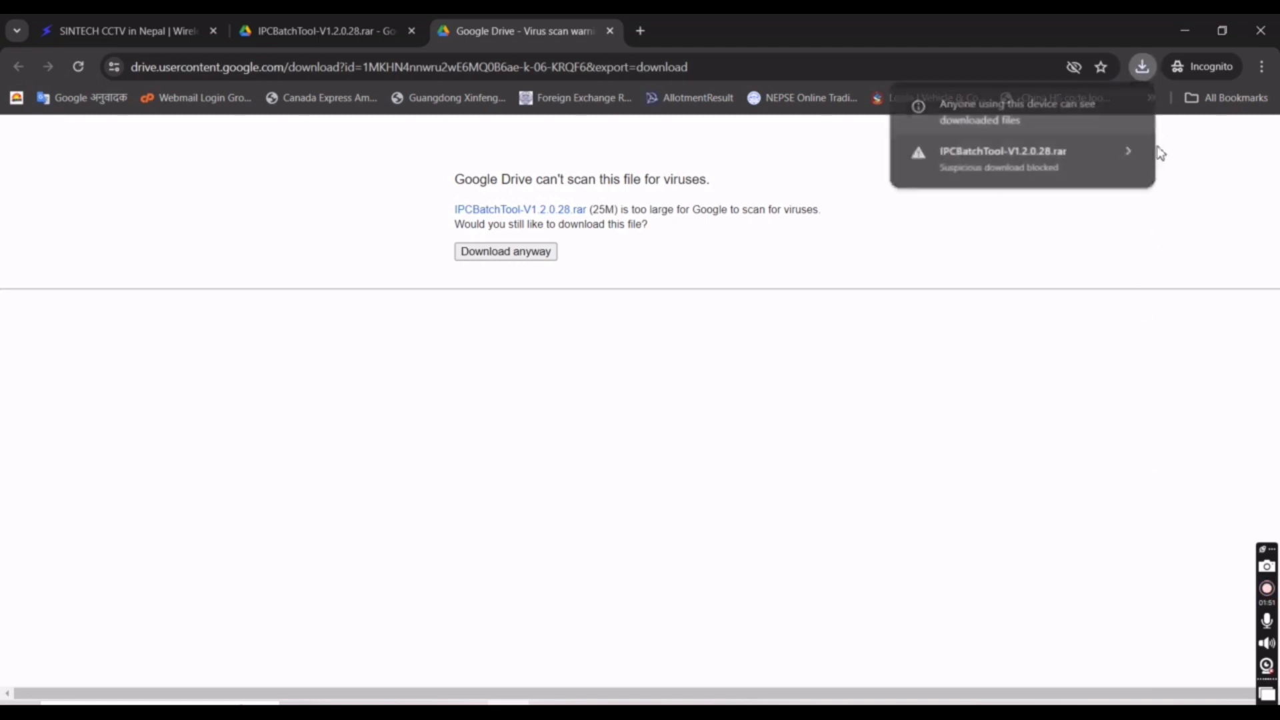
Step: Open the full download history and allow the blocked IPCBatchTool-V1.2.0.28.rar file to be downloaded
click(1140, 73)
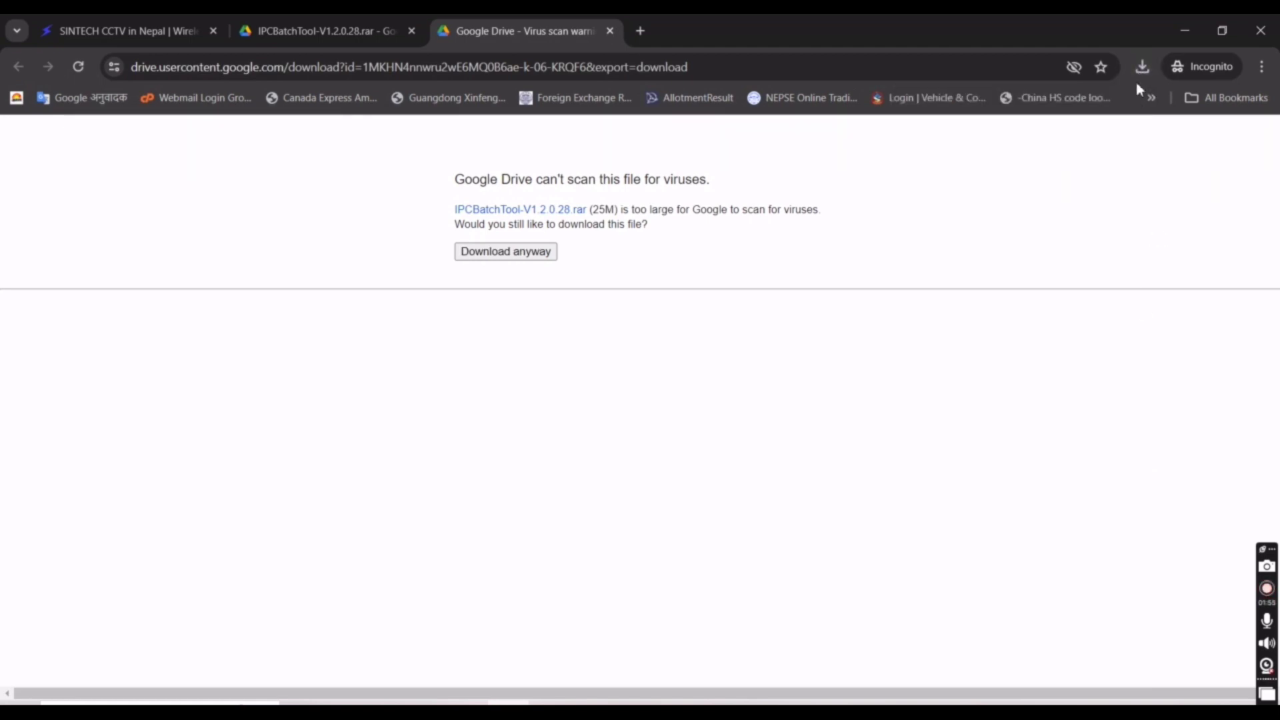
click(1141, 70)
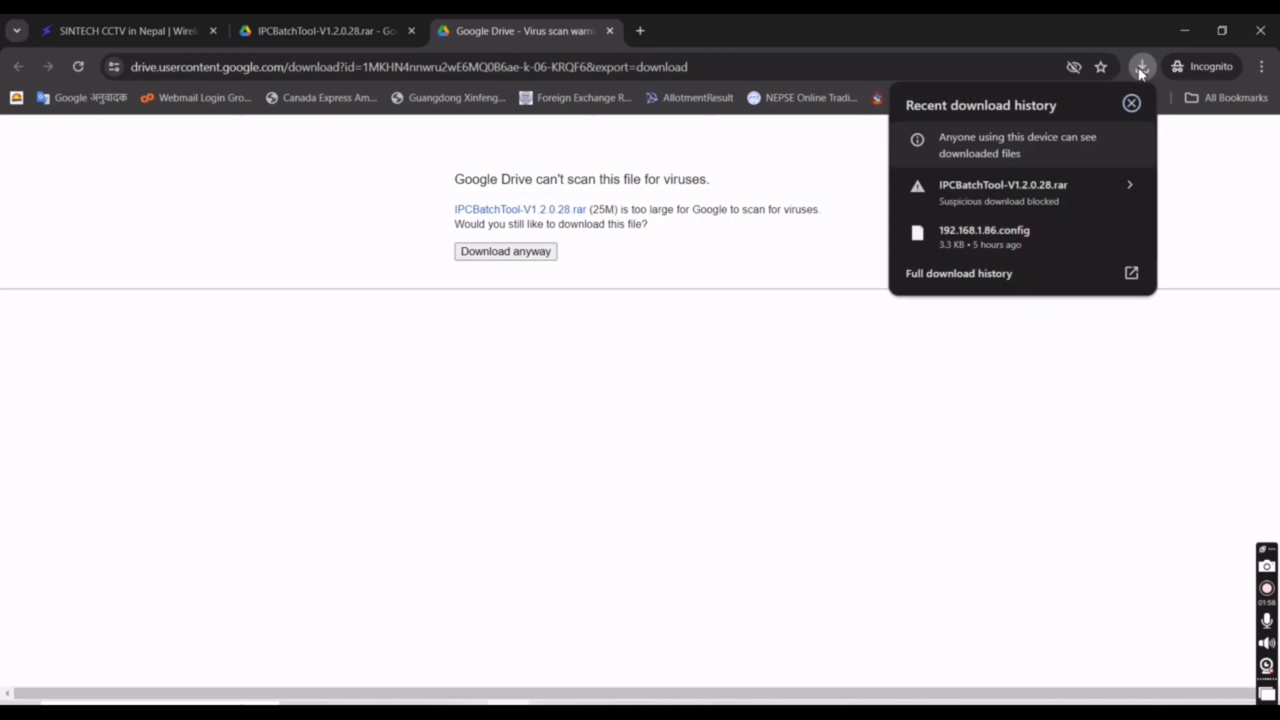
click(970, 274)
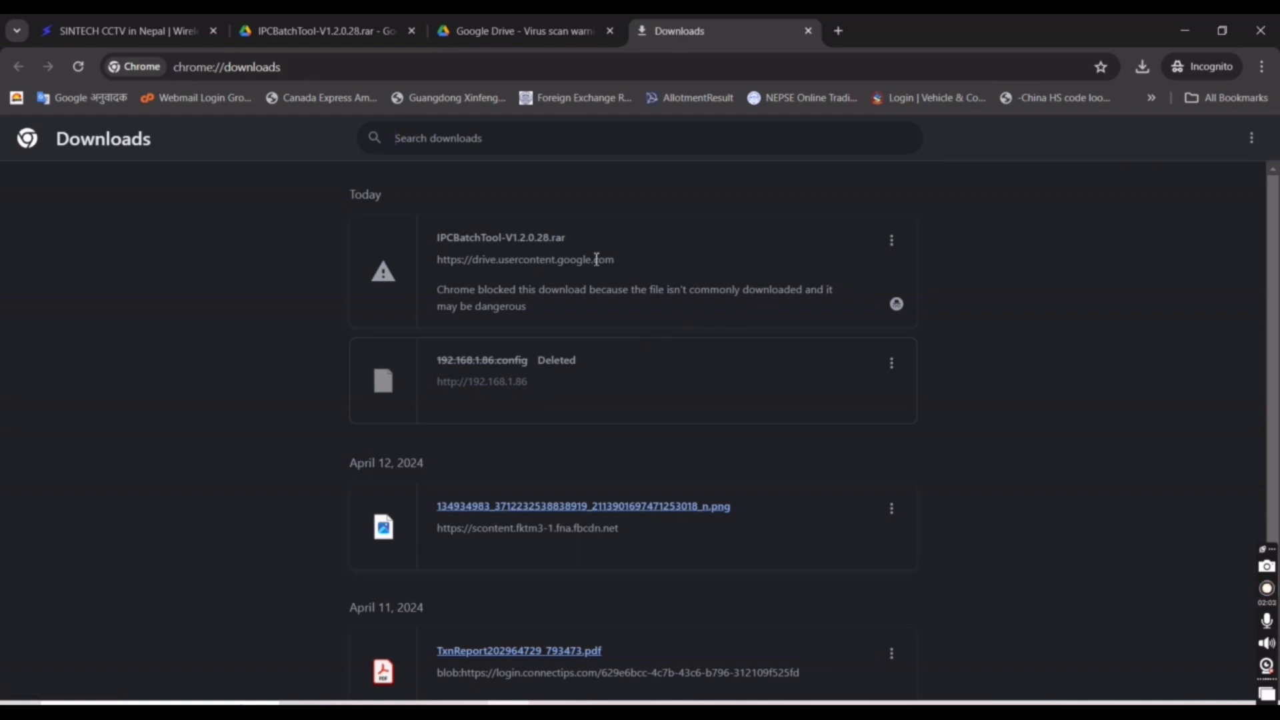
click(893, 241)
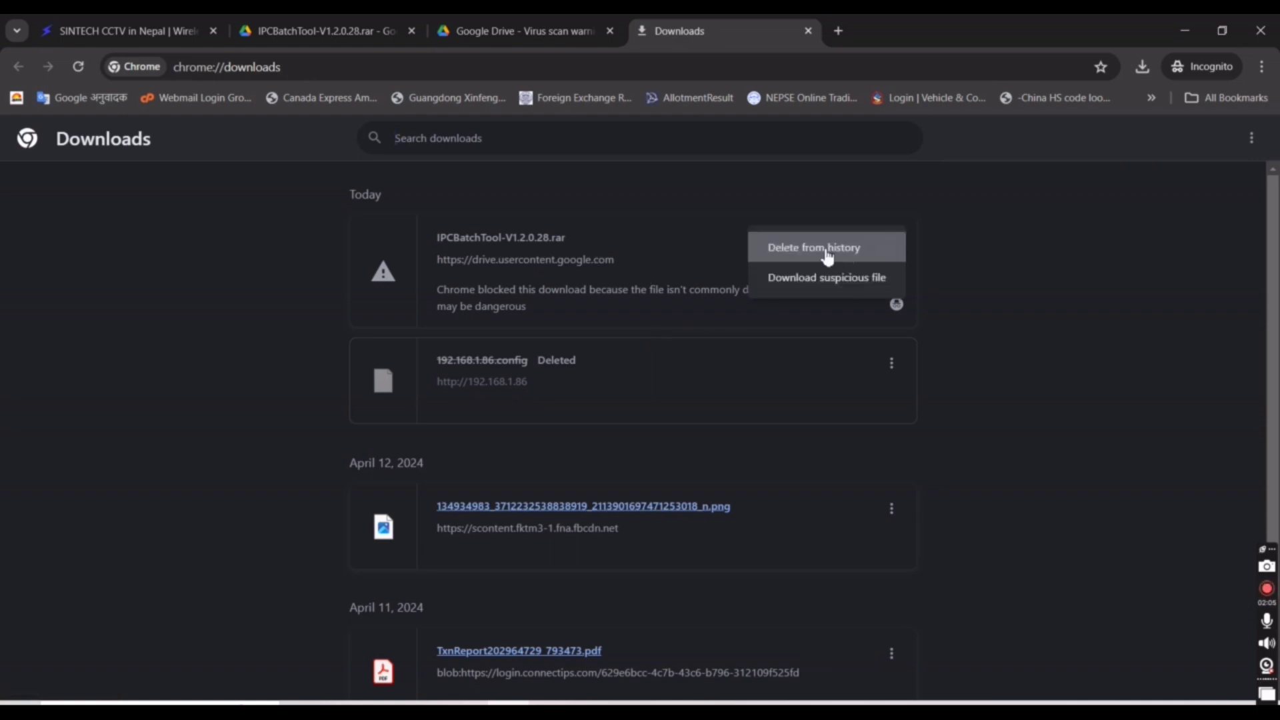
click(829, 280)
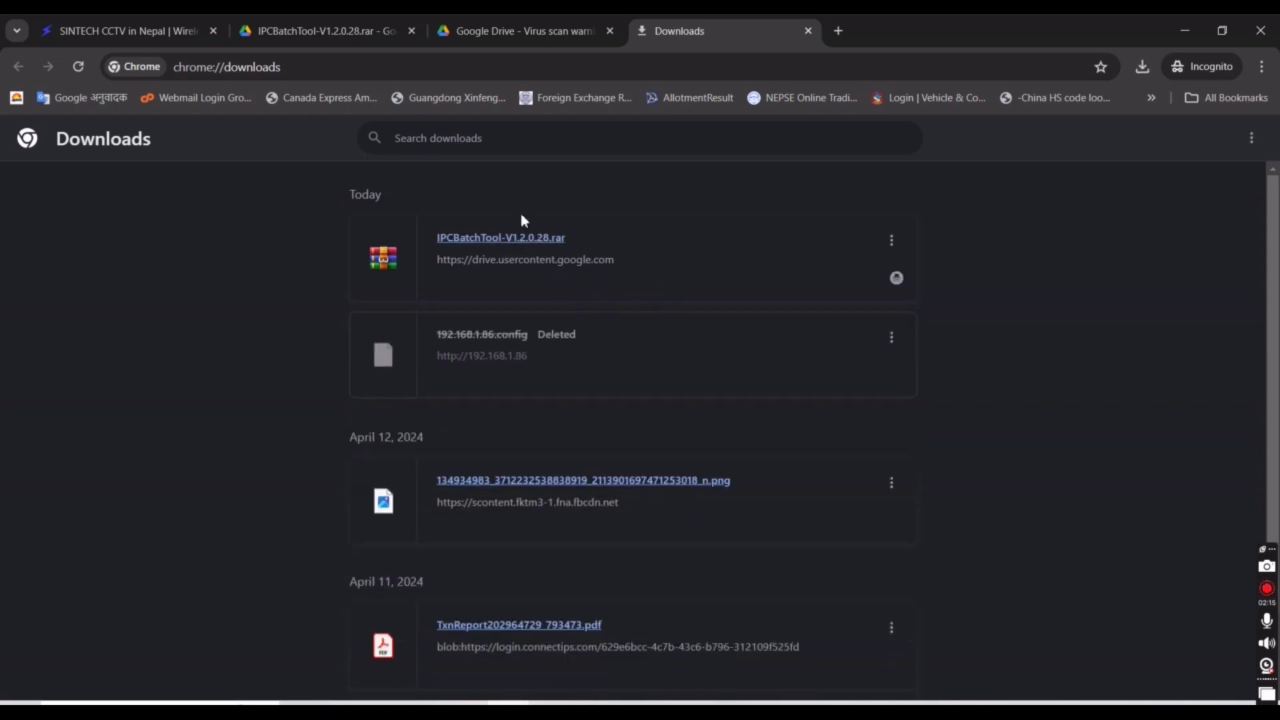
Step: Open the downloaded archive with WinRAR and launch the IPCBatchTool-V1.2.0.28.exe installer with permission to run
click(480, 239)
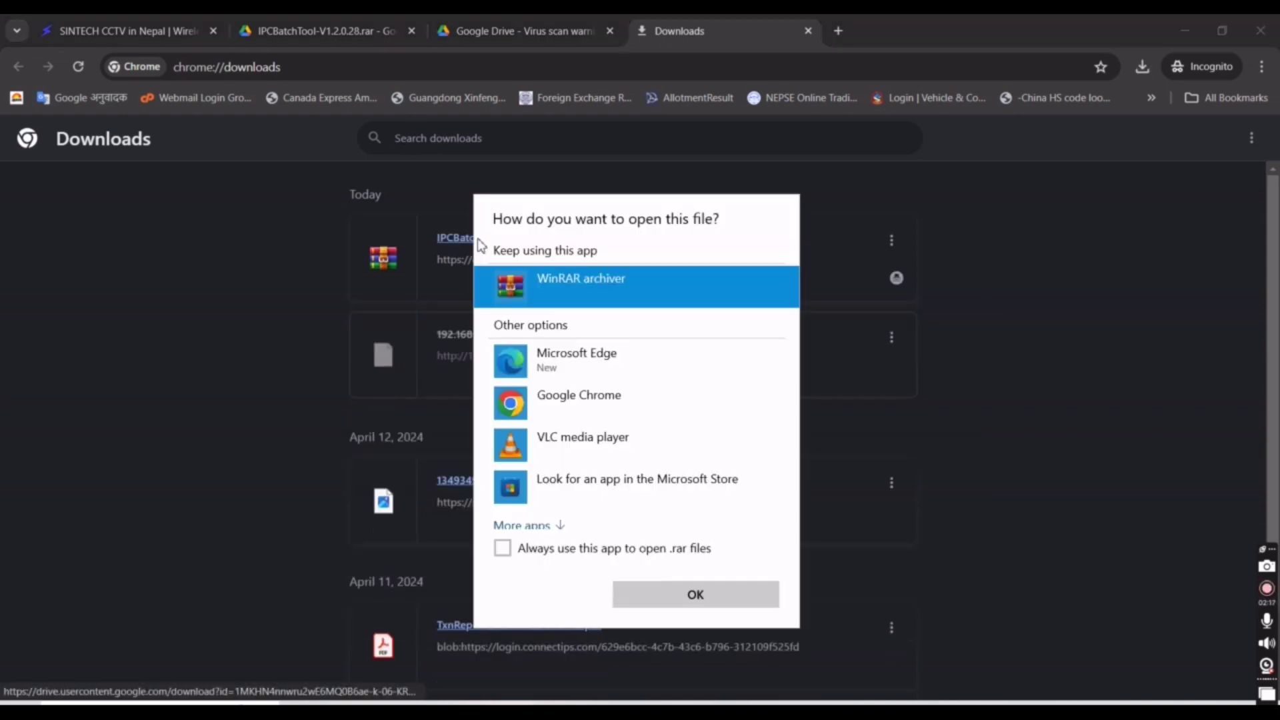
click(685, 604)
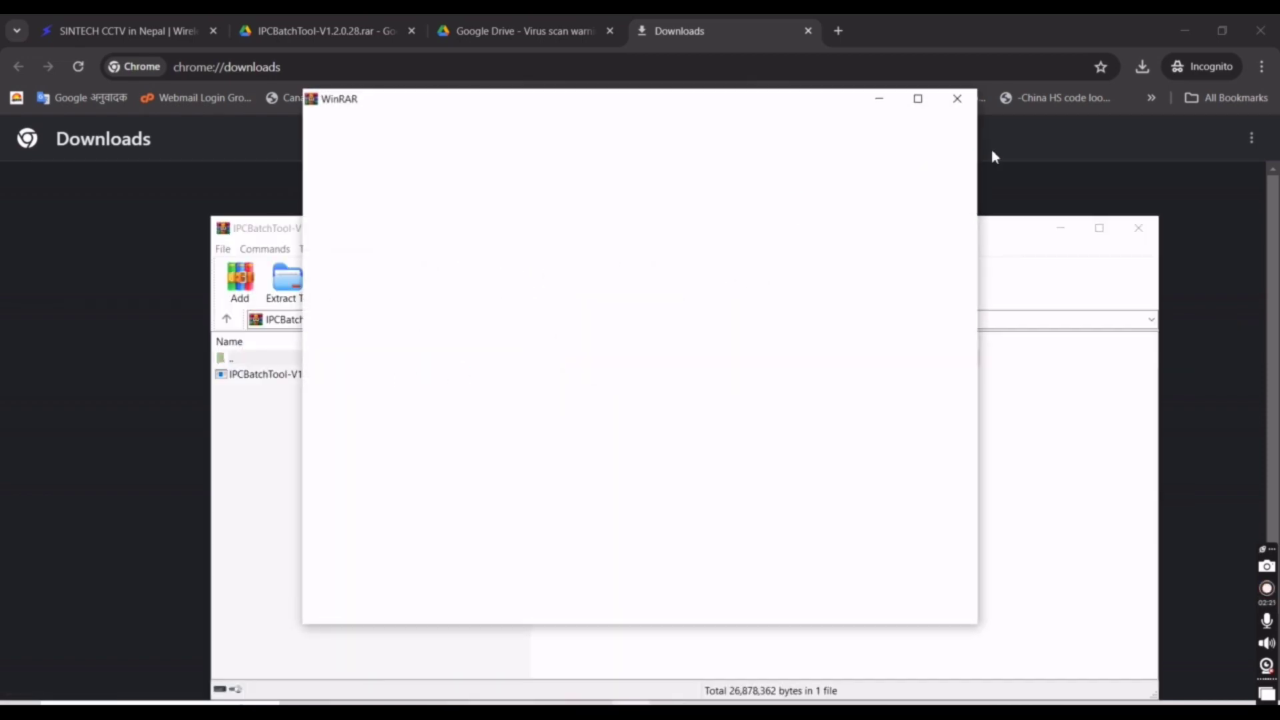
click(957, 100)
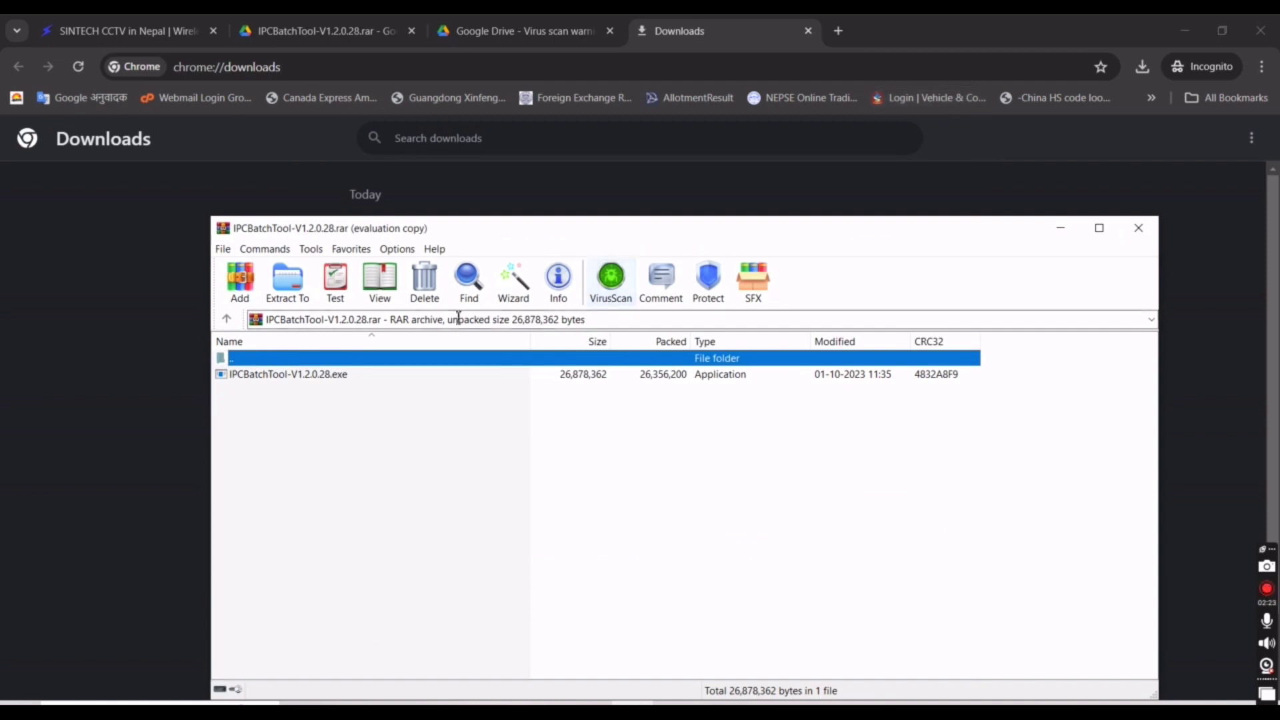
click(283, 378)
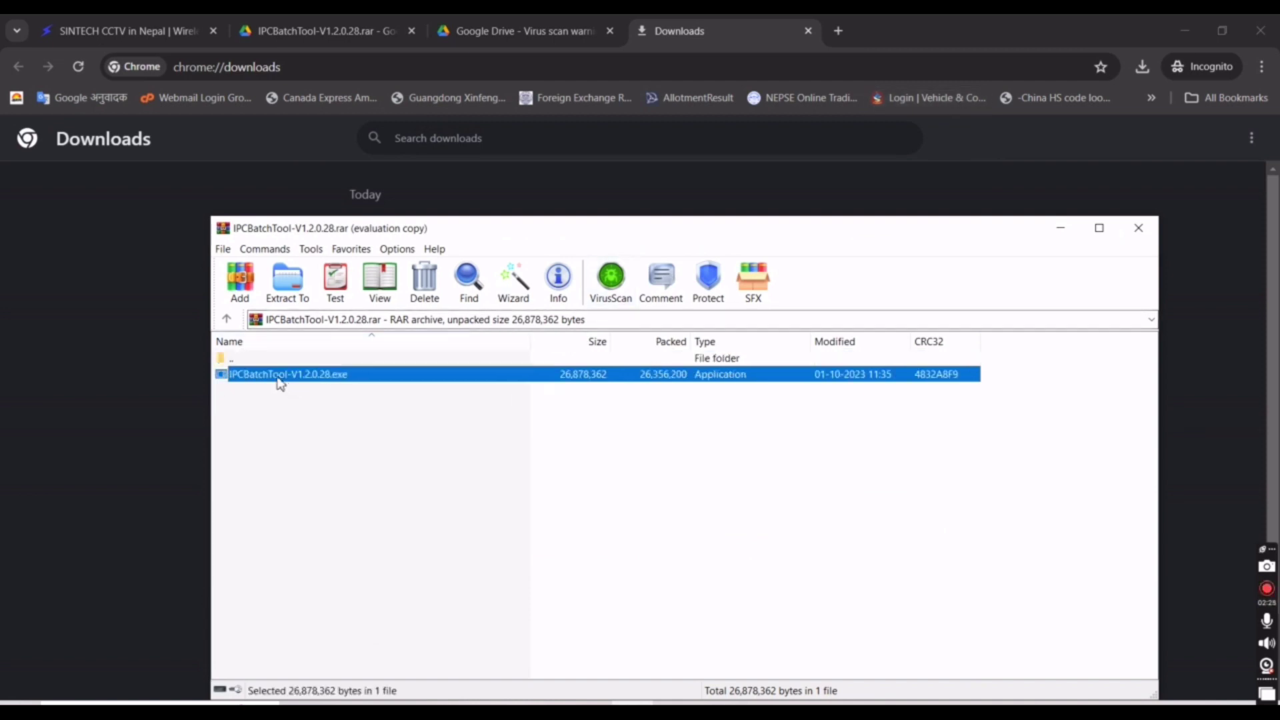
double_click(279, 378)
click(589, 495)
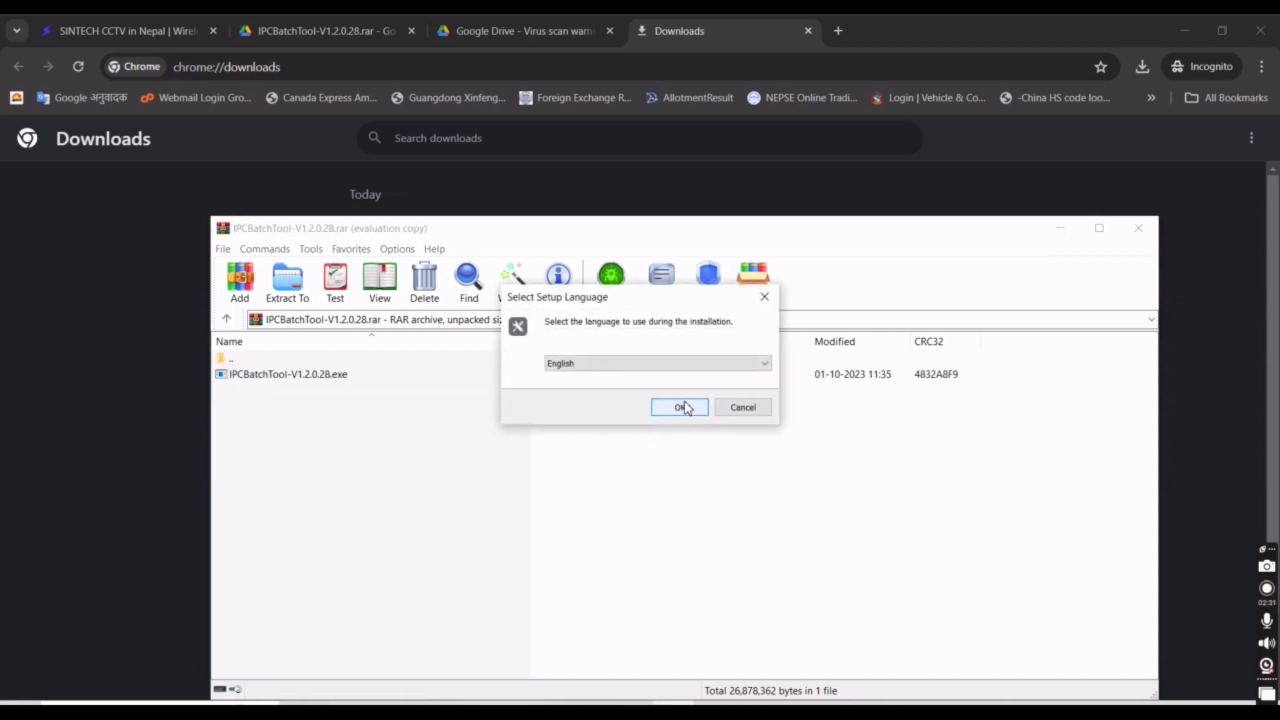
Step: Install IPCBatchTool using English as the setup language, with a desktop shortcut, and finish the setup
click(679, 408)
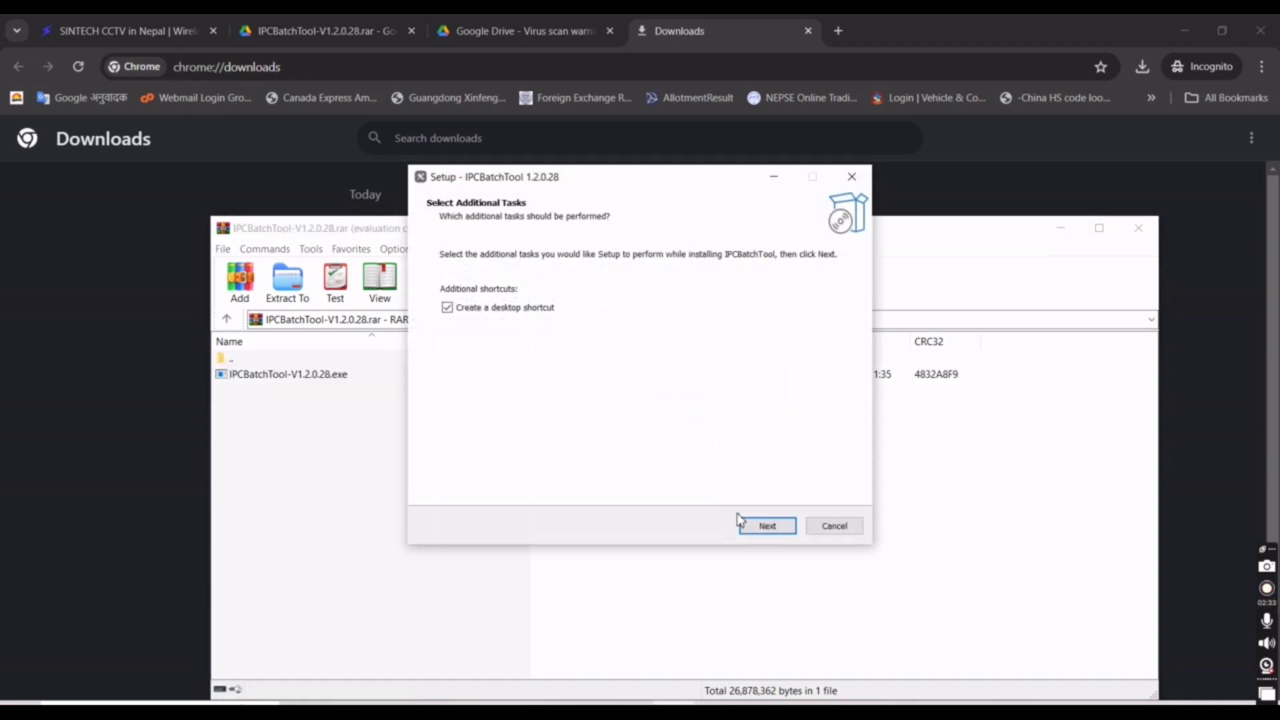
click(768, 527)
click(769, 527)
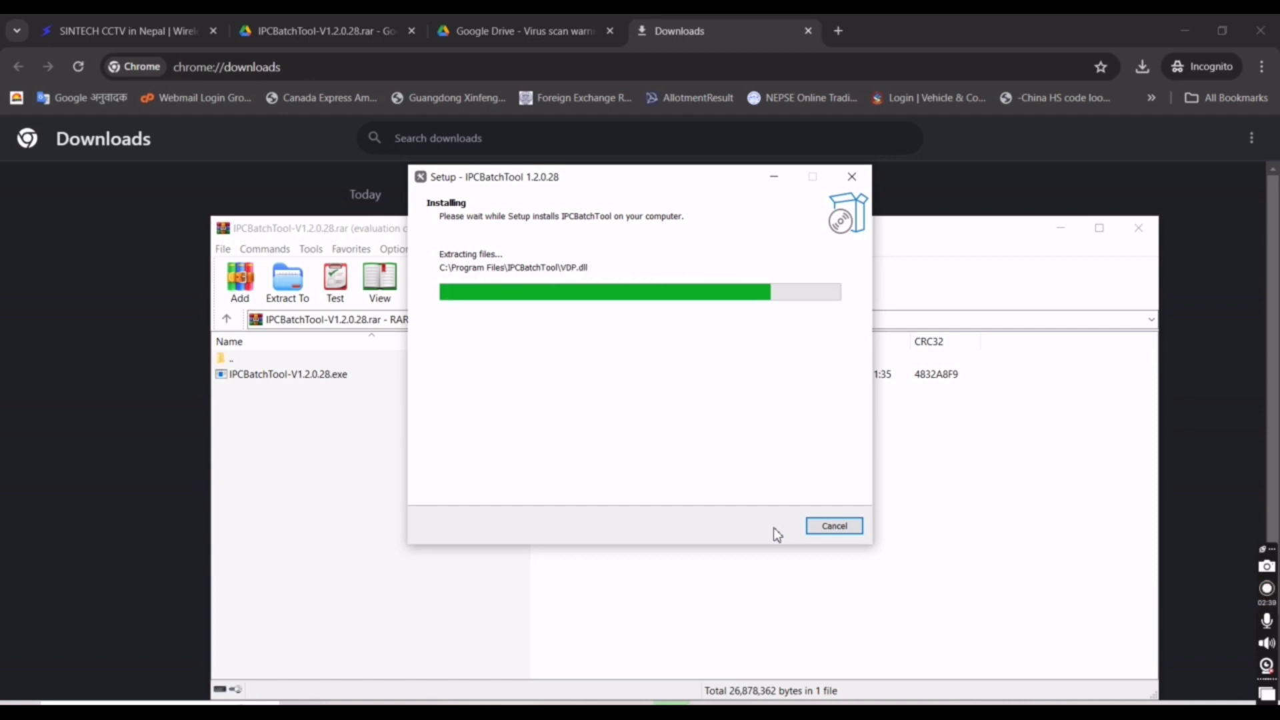
click(775, 532)
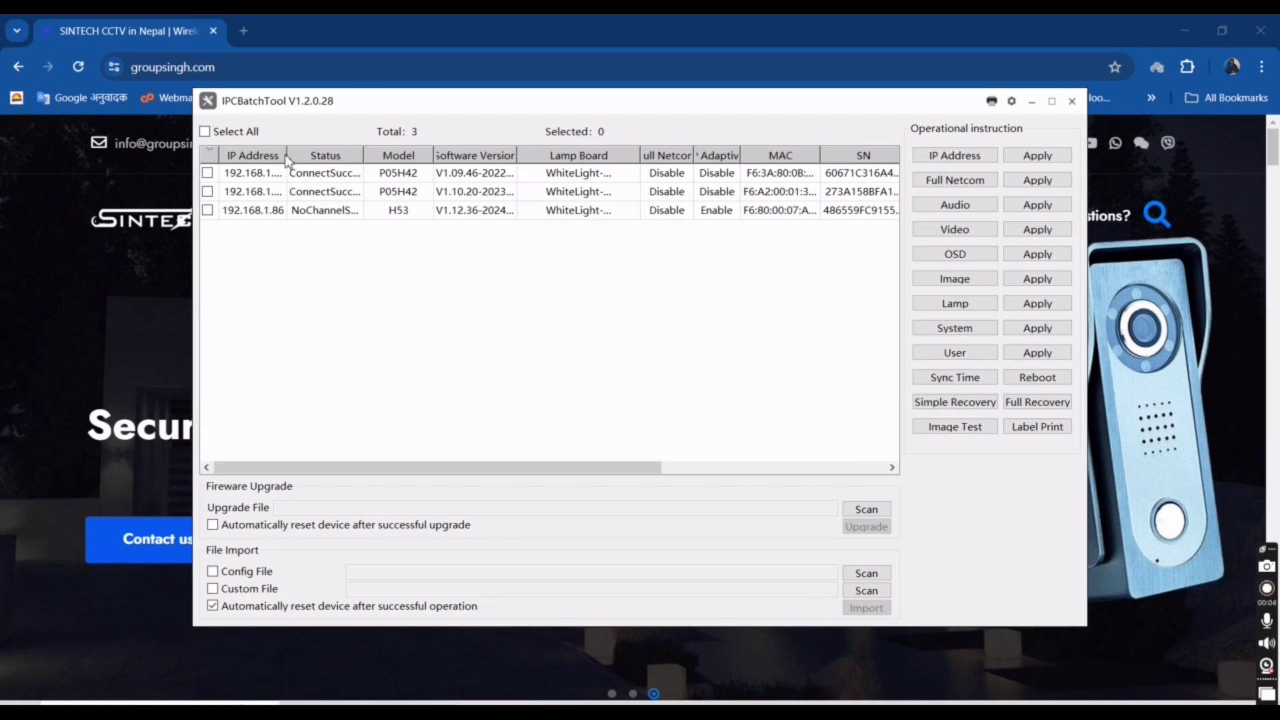
Step: Widen the IP Address column in the device list so the full addresses can be read
drag(288, 155, 314, 155)
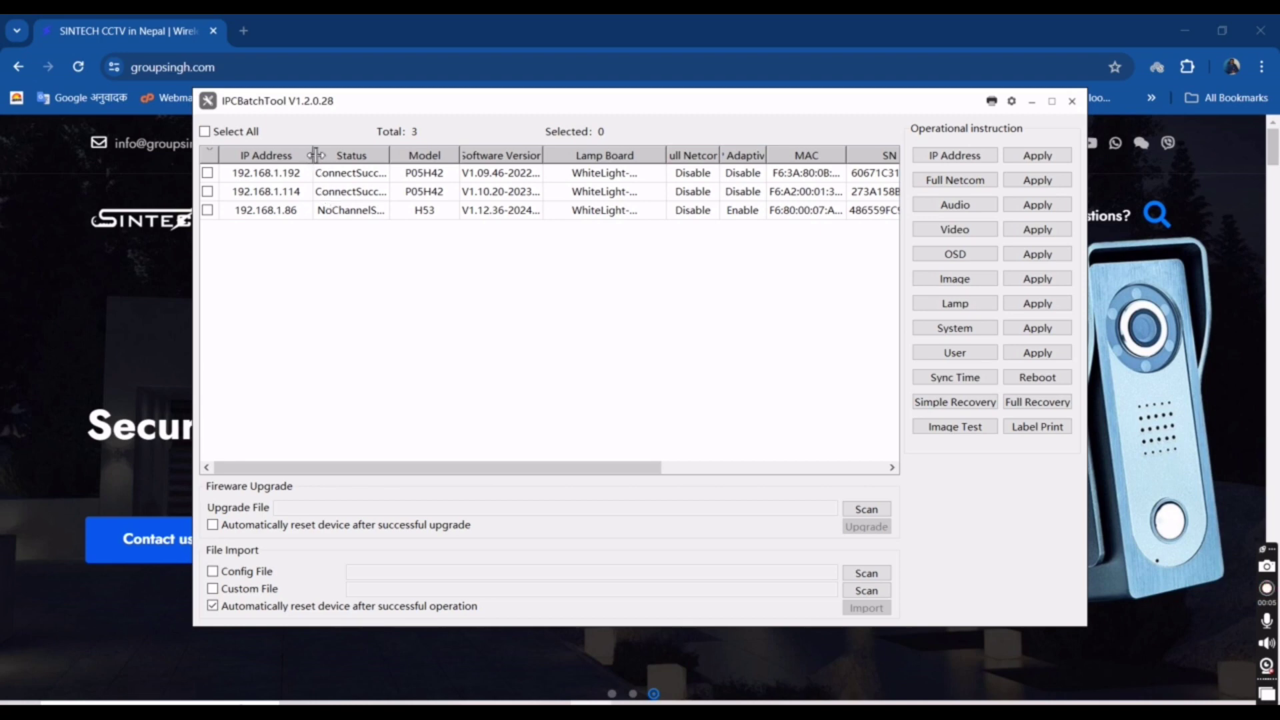
drag(315, 155, 289, 155)
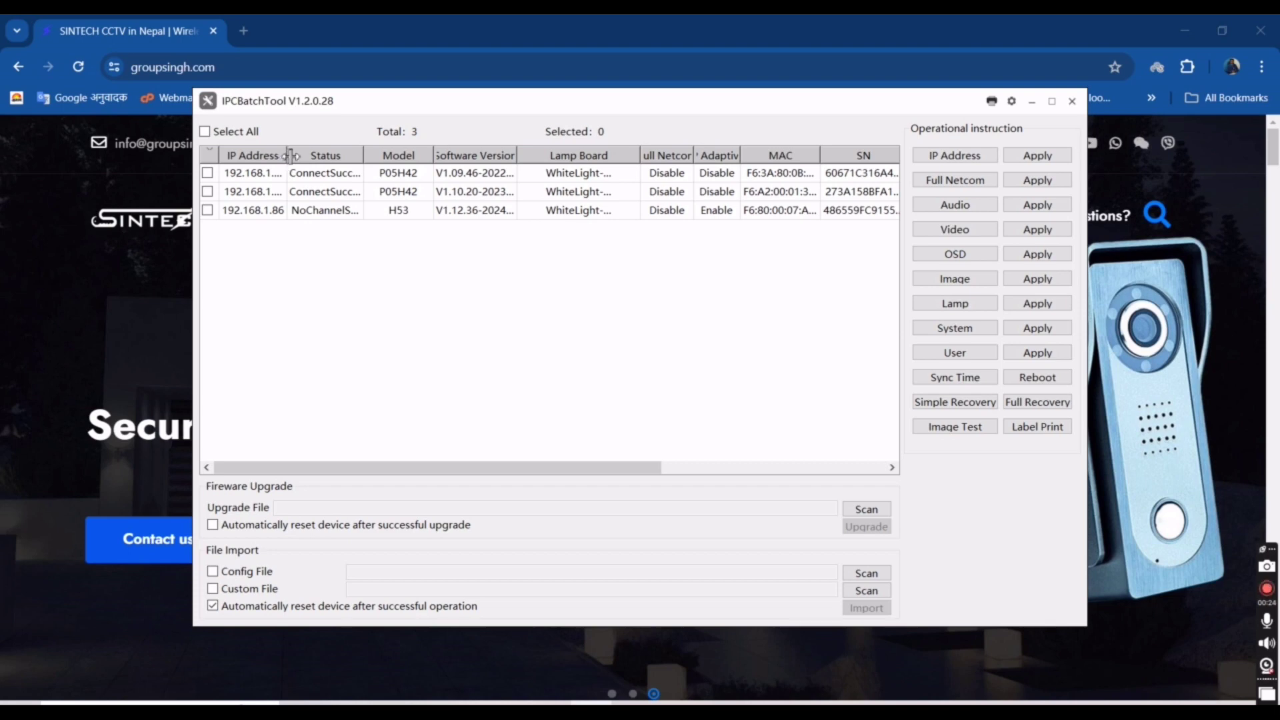
drag(290, 157, 340, 156)
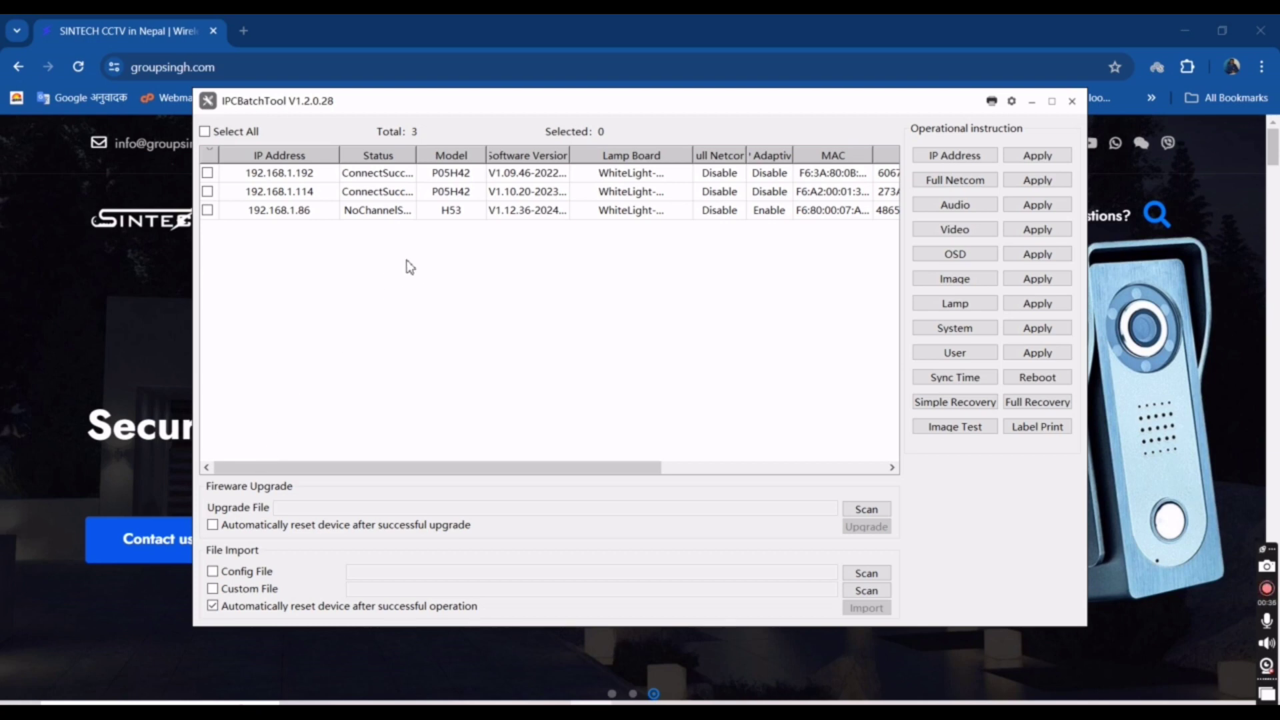
Step: Select the 192.168.1.192 camera and enter 192.168.1.116 as its static IP address
click(297, 176)
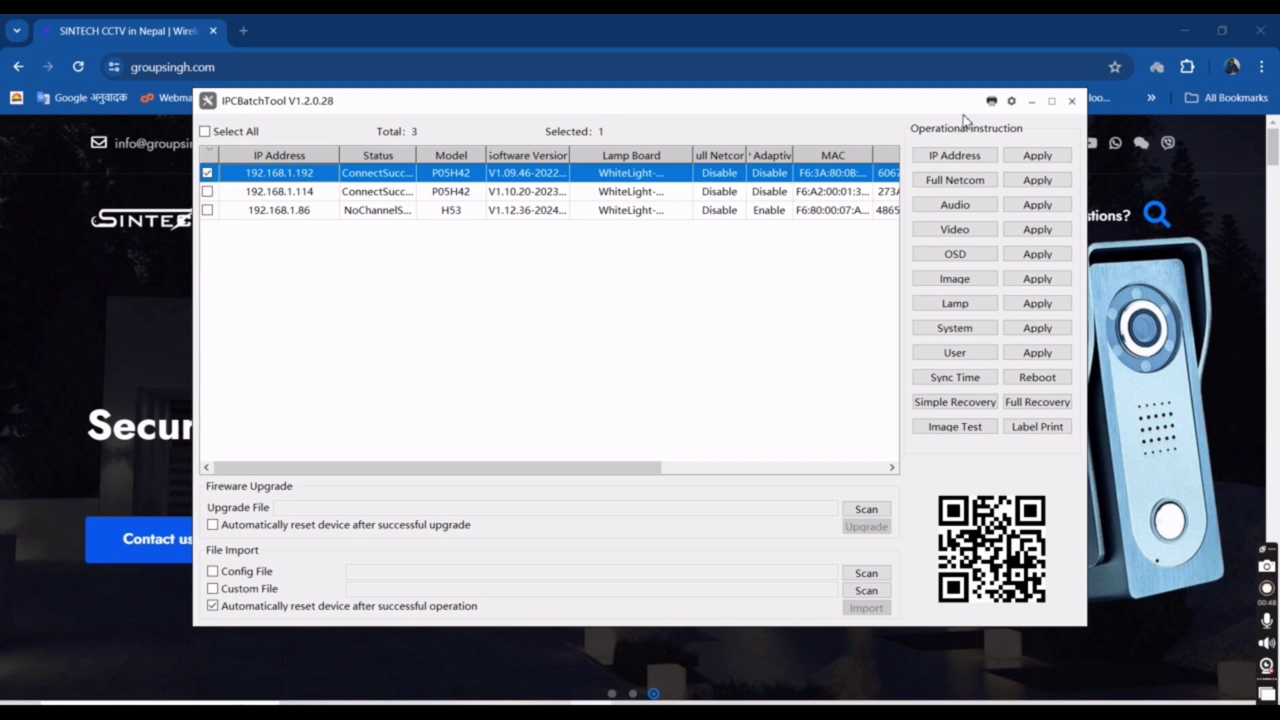
click(971, 156)
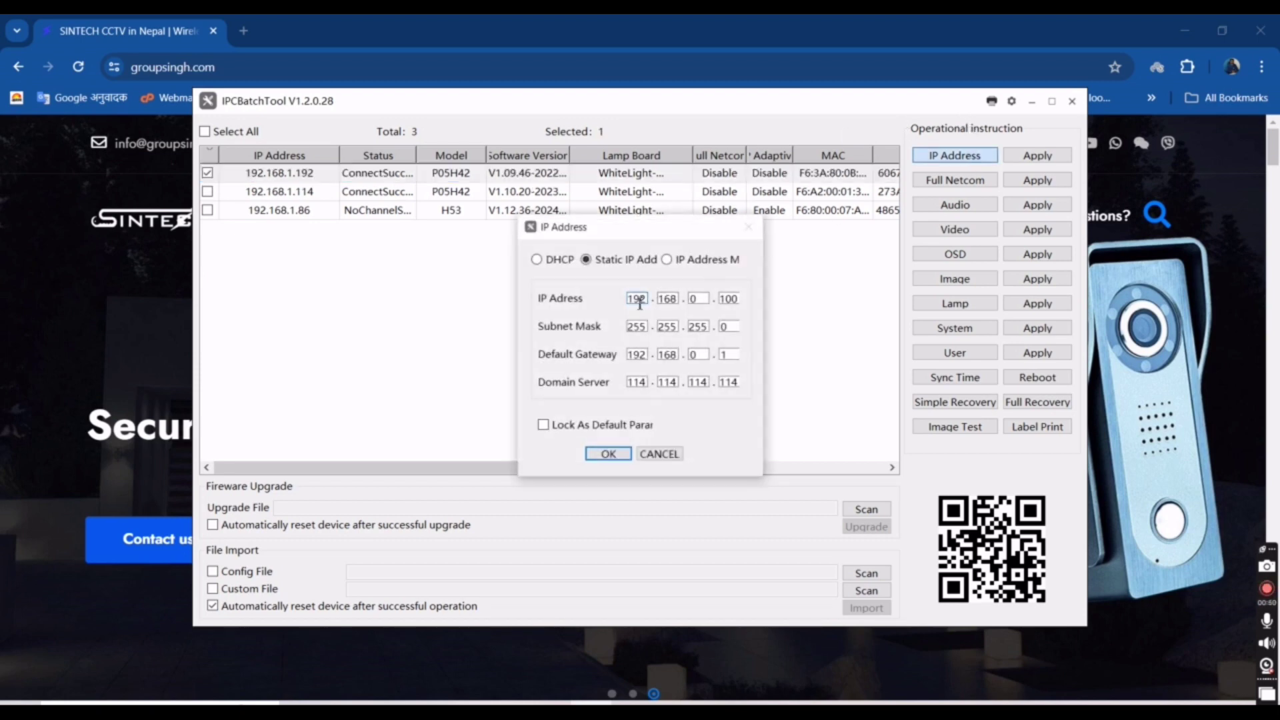
click(699, 298)
key(BackSpace)
click(734, 299)
key(BackSpace)
key(BackSpace)
key(BackSpace)
text(111)
key(BackSpace)
key(BackSpace)
key(BackSpace)
text(11)
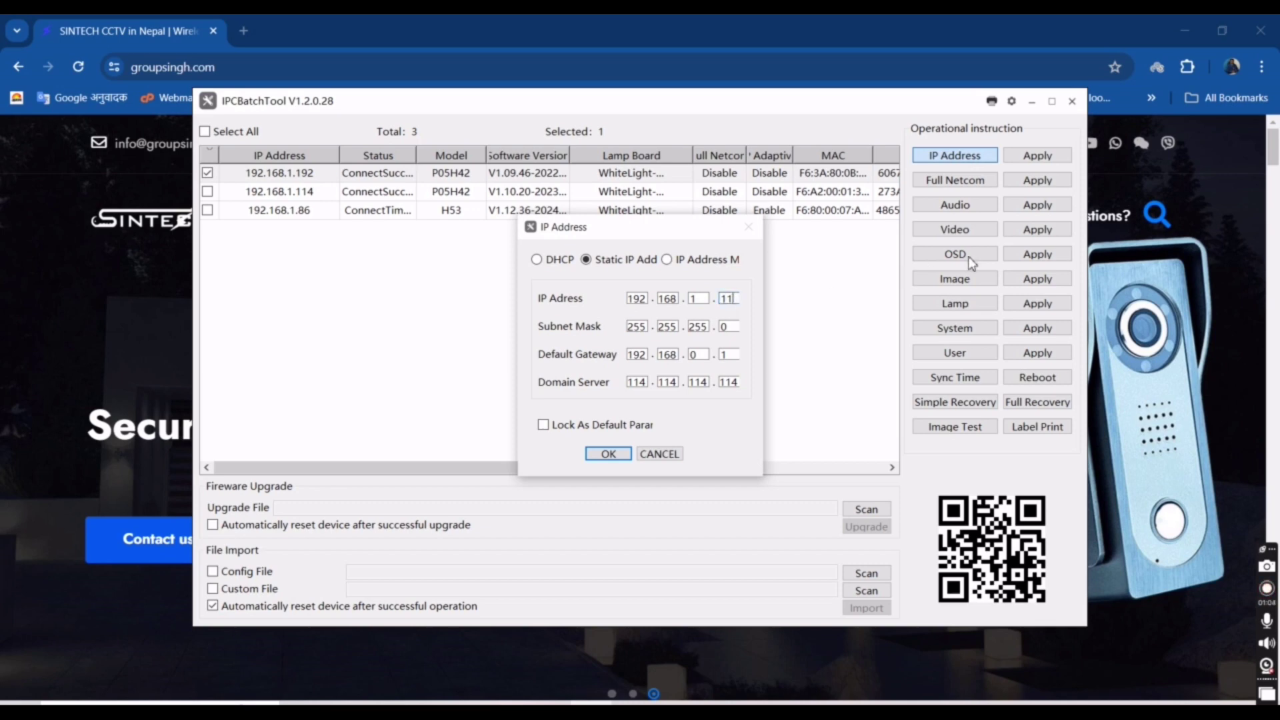
text(6)
Step: Set the default gateway to 192.168.1.1, confirm the IP settings and apply them to the selected camera
double_click(693, 354)
click(691, 355)
key(BackSpace)
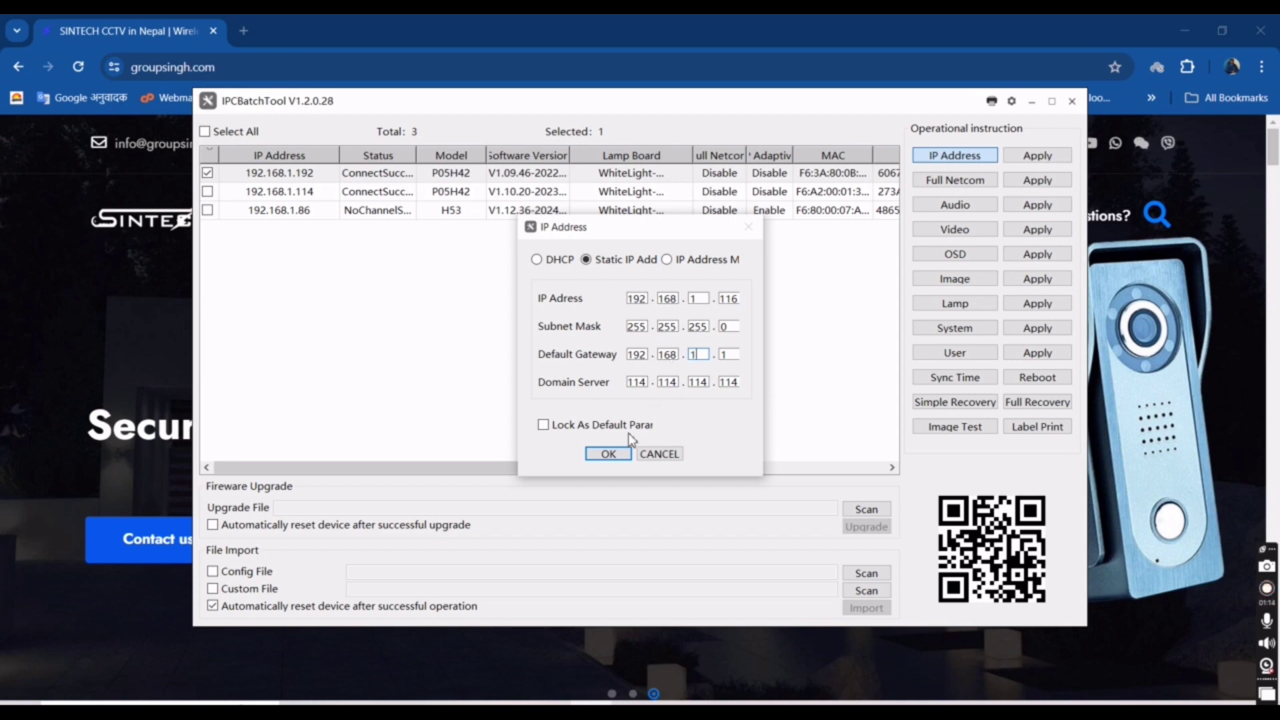
click(608, 454)
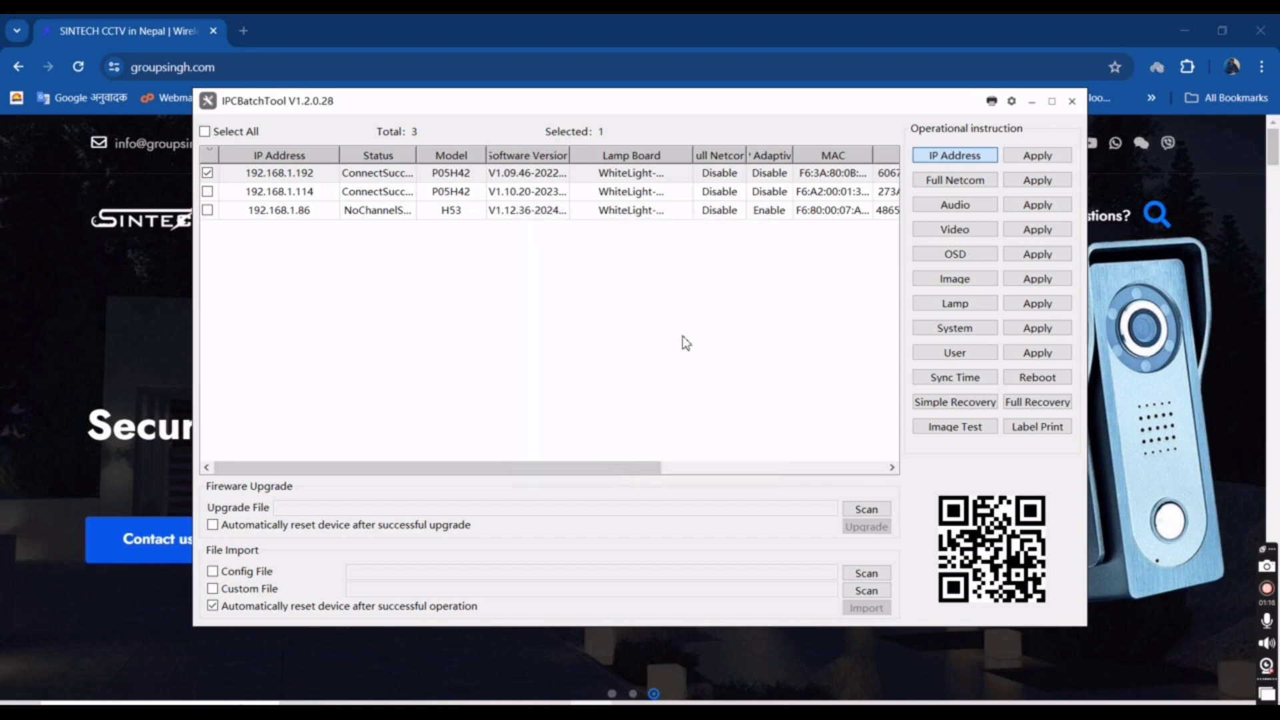
click(1042, 158)
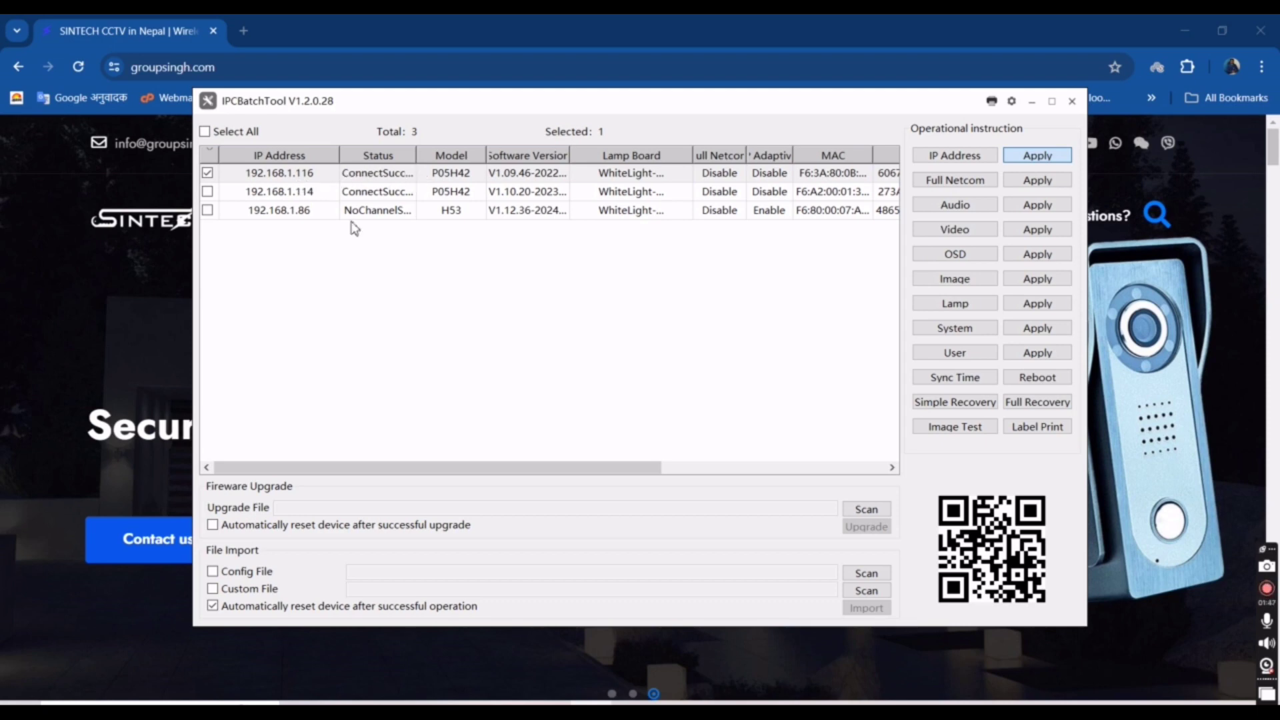
Step: Examine the IP address settings with only the 192.168.1.86 device selected, cancel them and clear the device selection
click(276, 196)
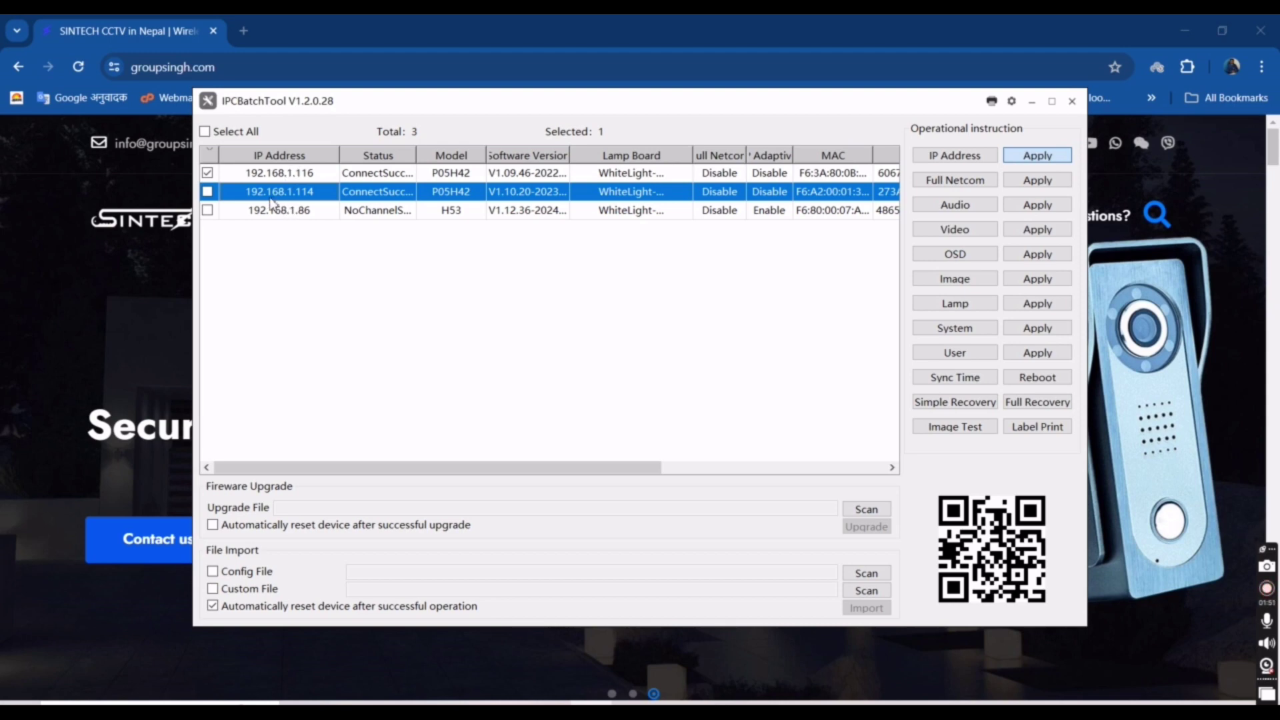
click(208, 173)
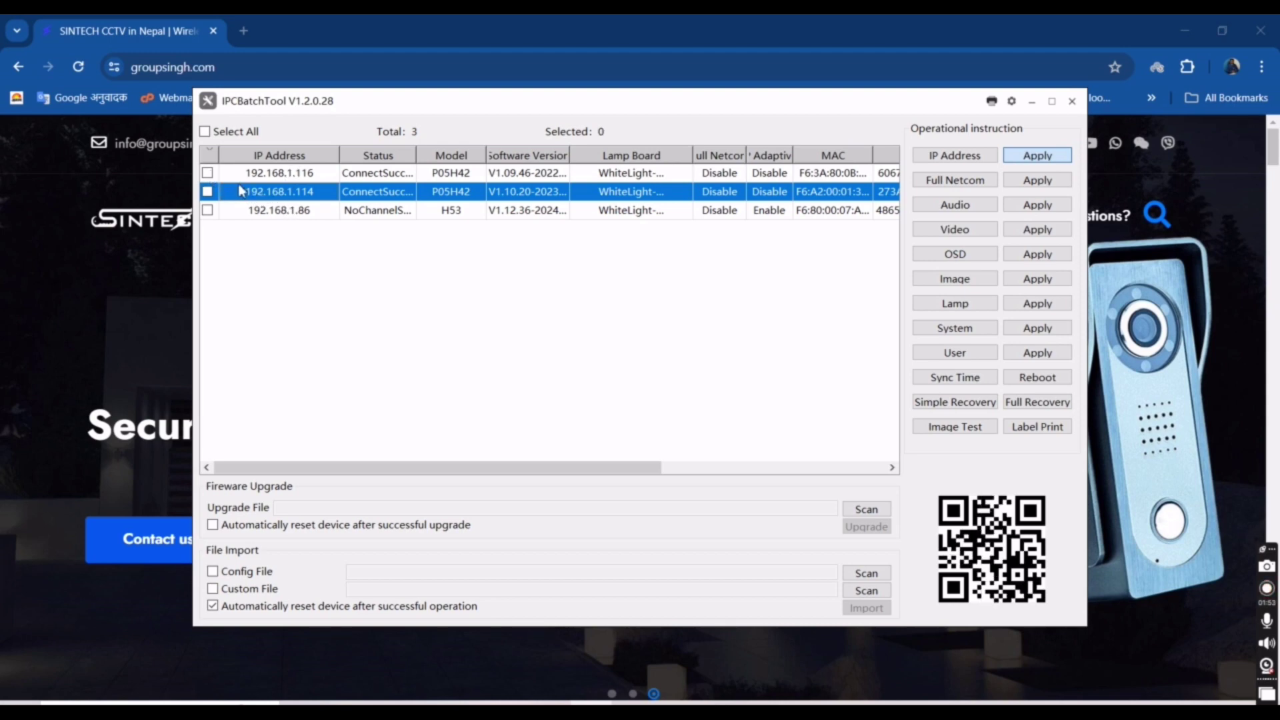
click(207, 211)
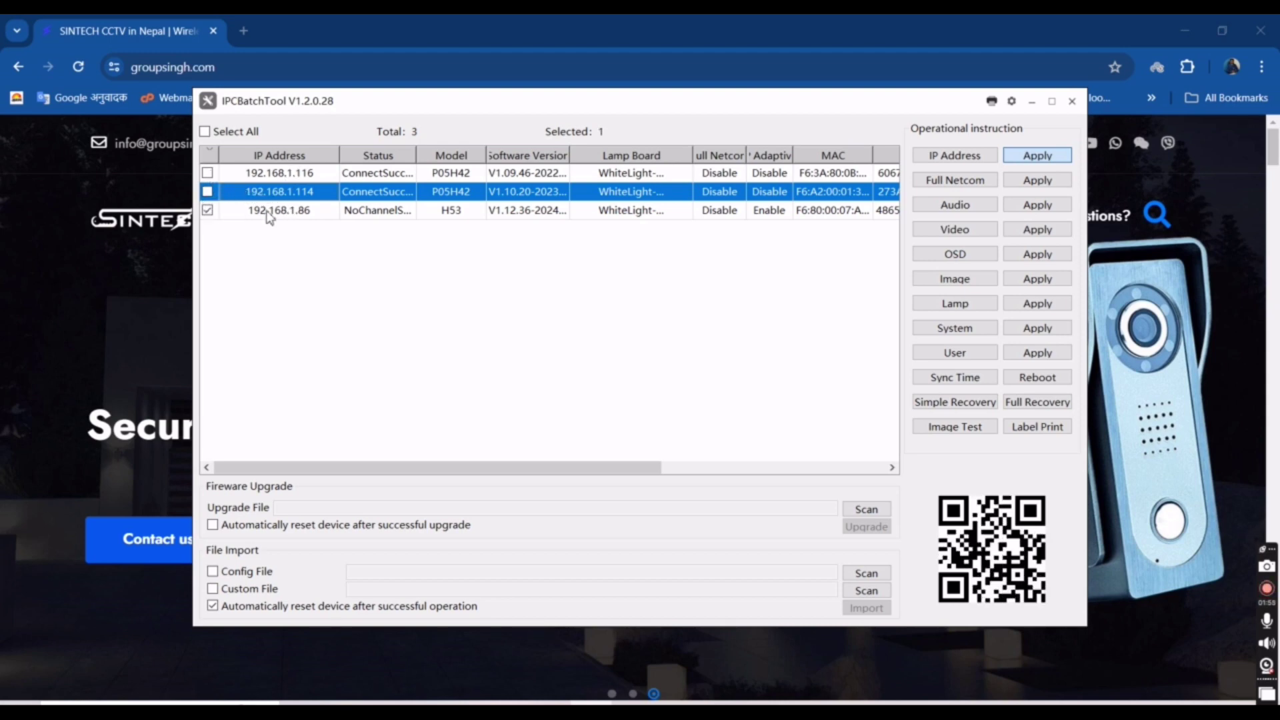
click(274, 218)
click(965, 152)
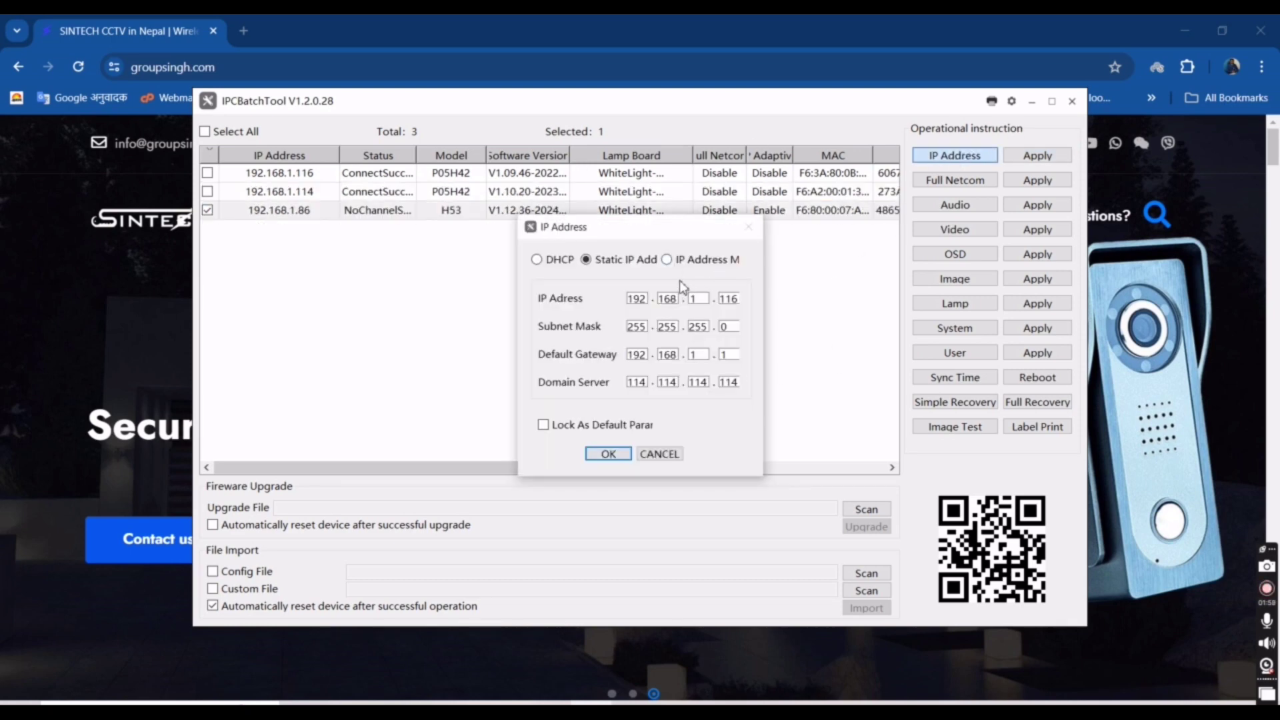
click(660, 455)
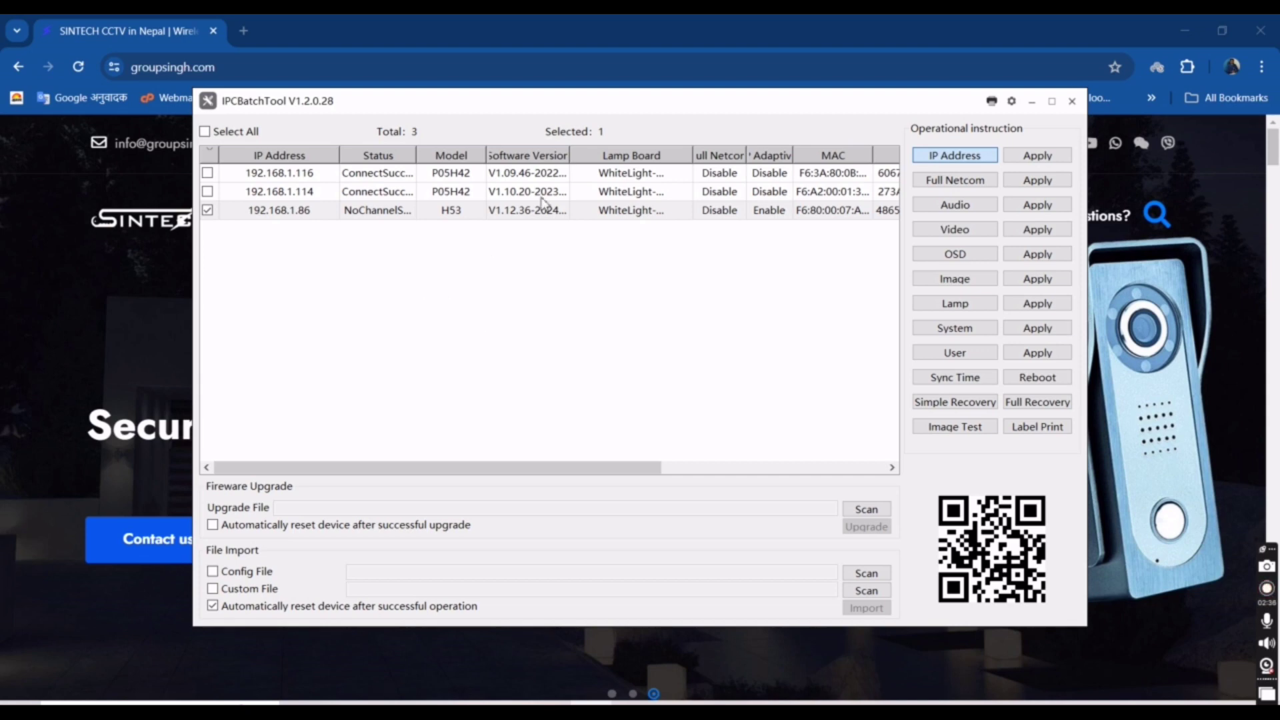
click(259, 176)
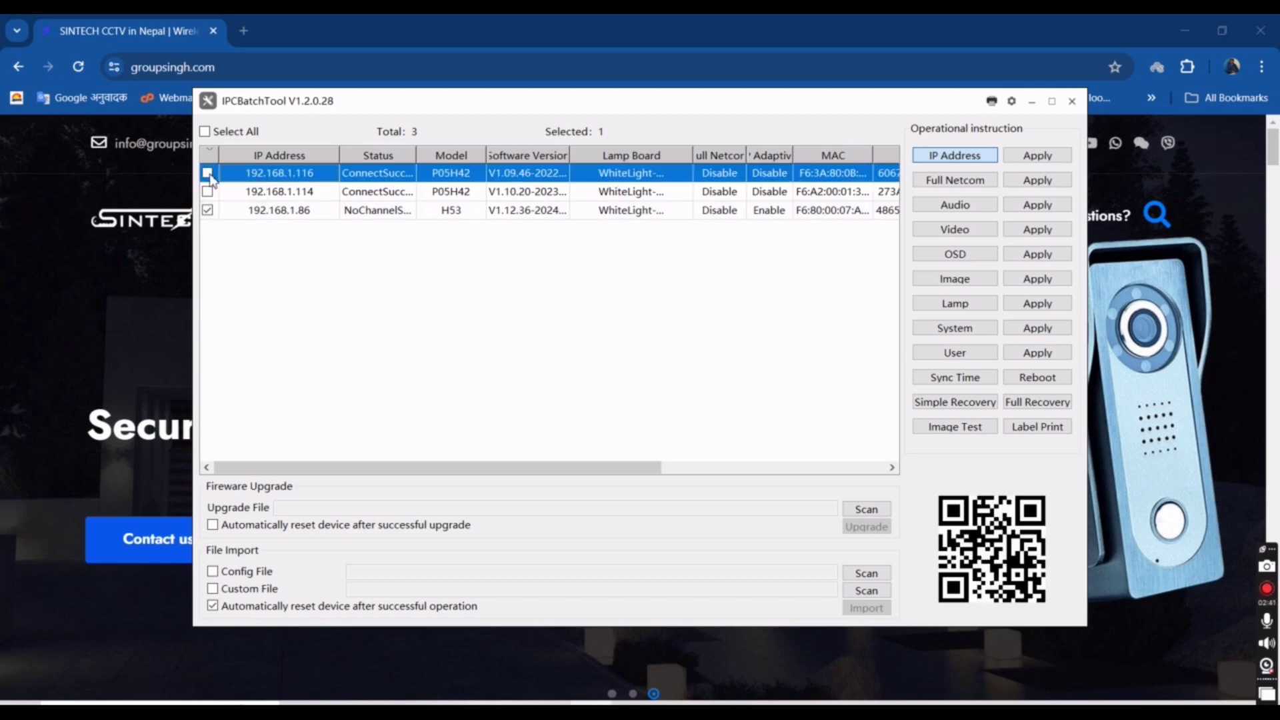
click(208, 210)
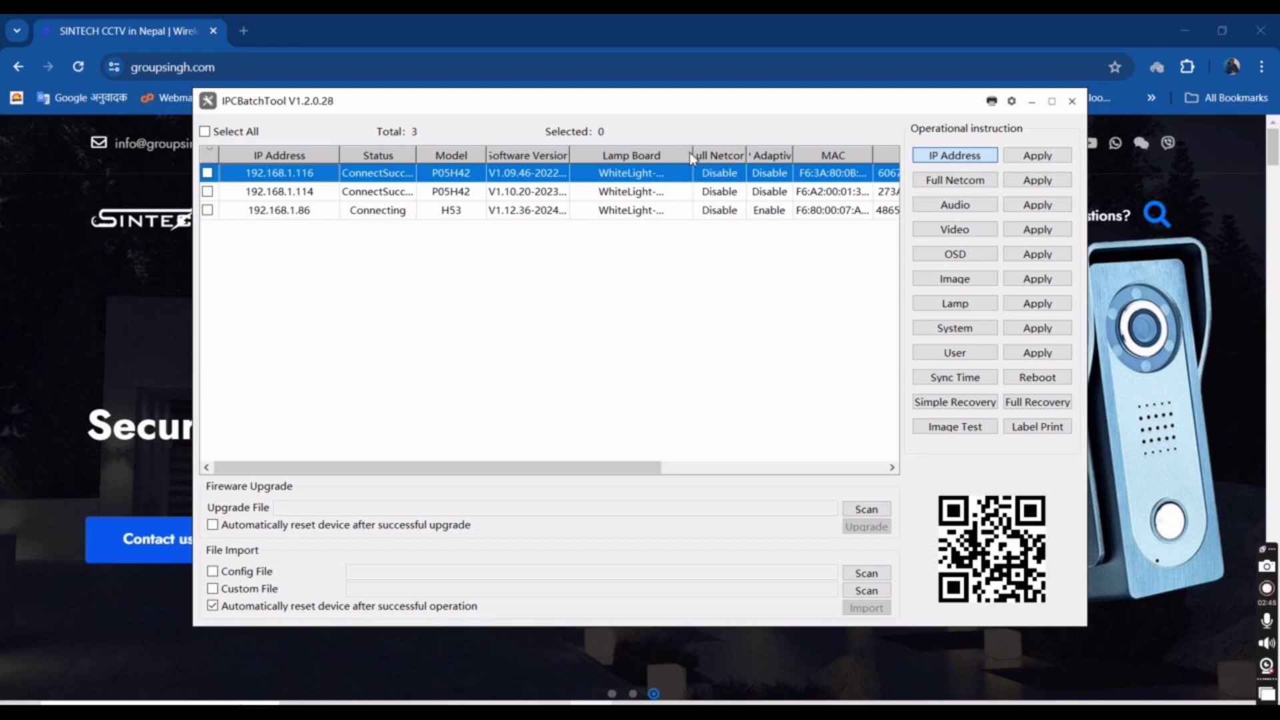
Step: Narrow the Lamp Board column and widen the Full Netcom and IP Adaptive columns in the device list
drag(691, 155, 639, 158)
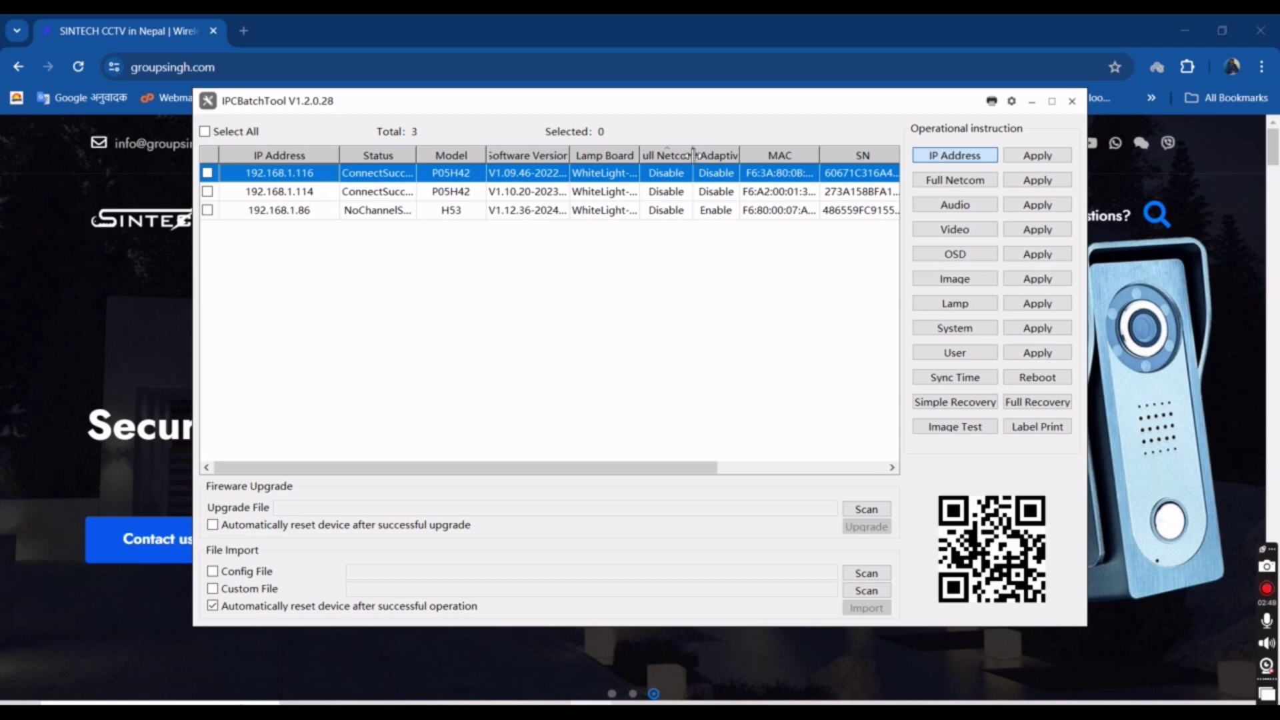
drag(693, 155, 820, 156)
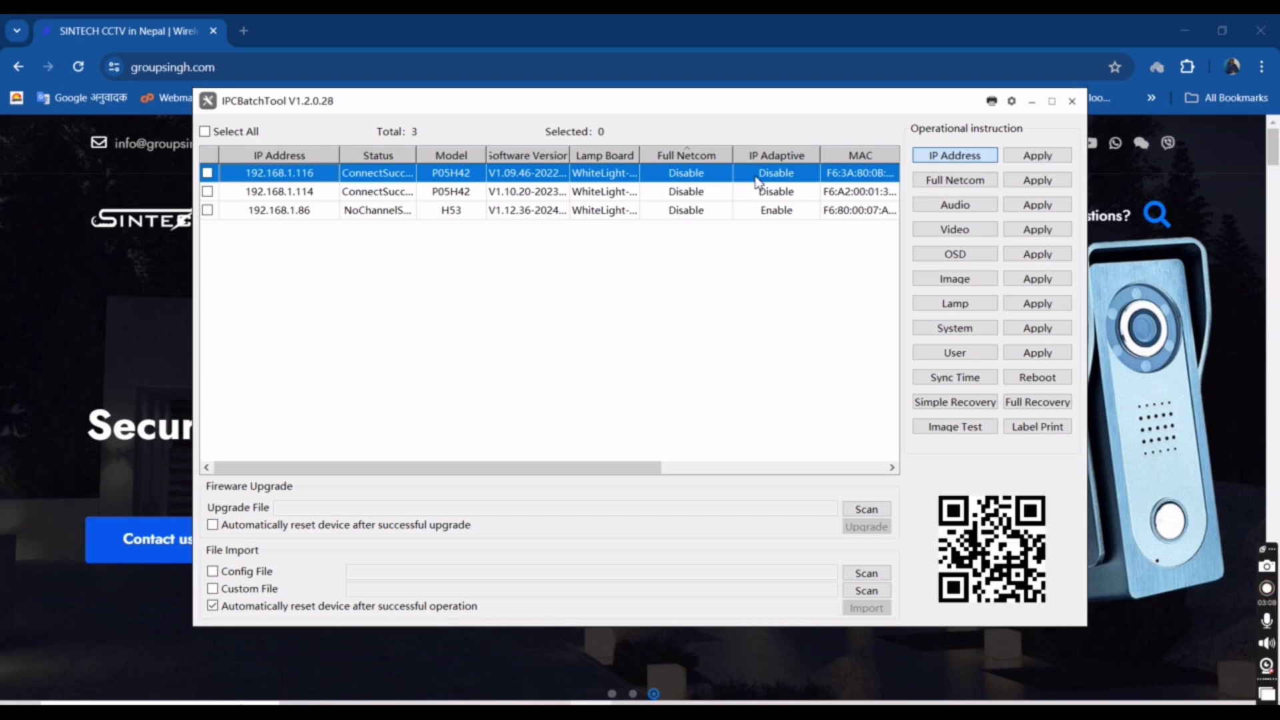
Step: Enable Full Netcom and IP Adaptive on the 192.168.1.116 camera, apply them, and slightly widen the Status column
click(208, 173)
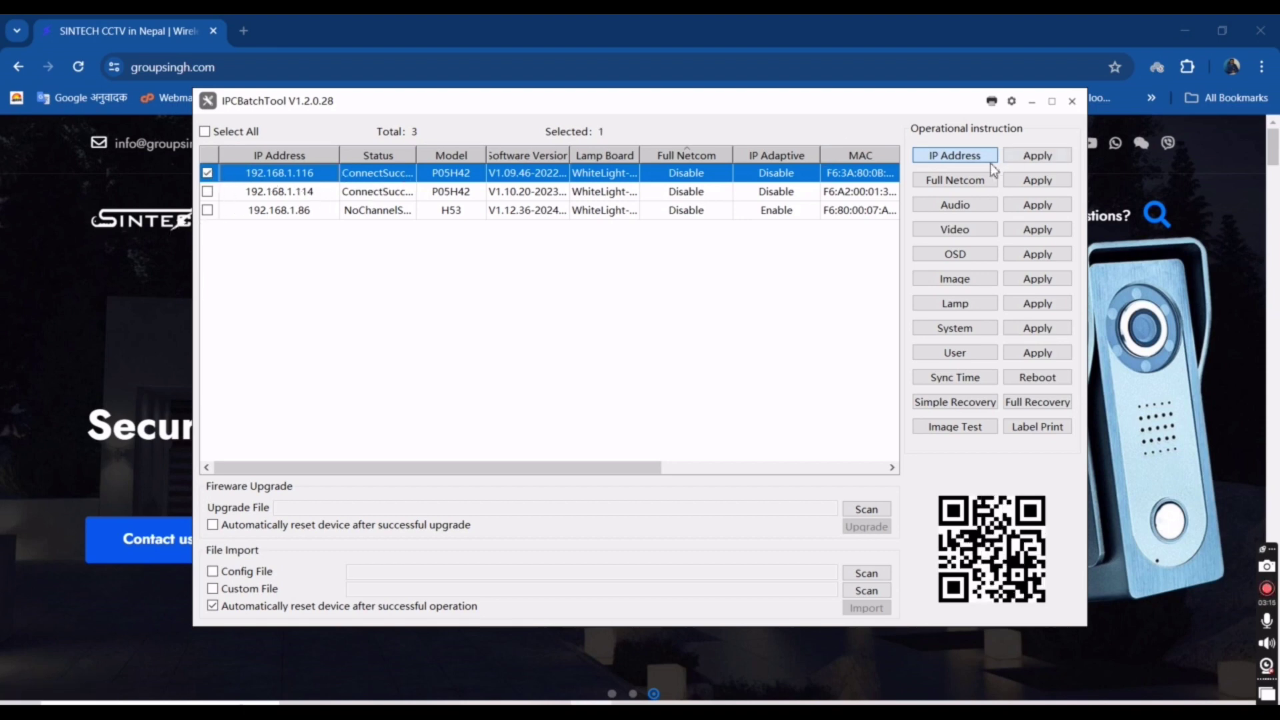
click(952, 184)
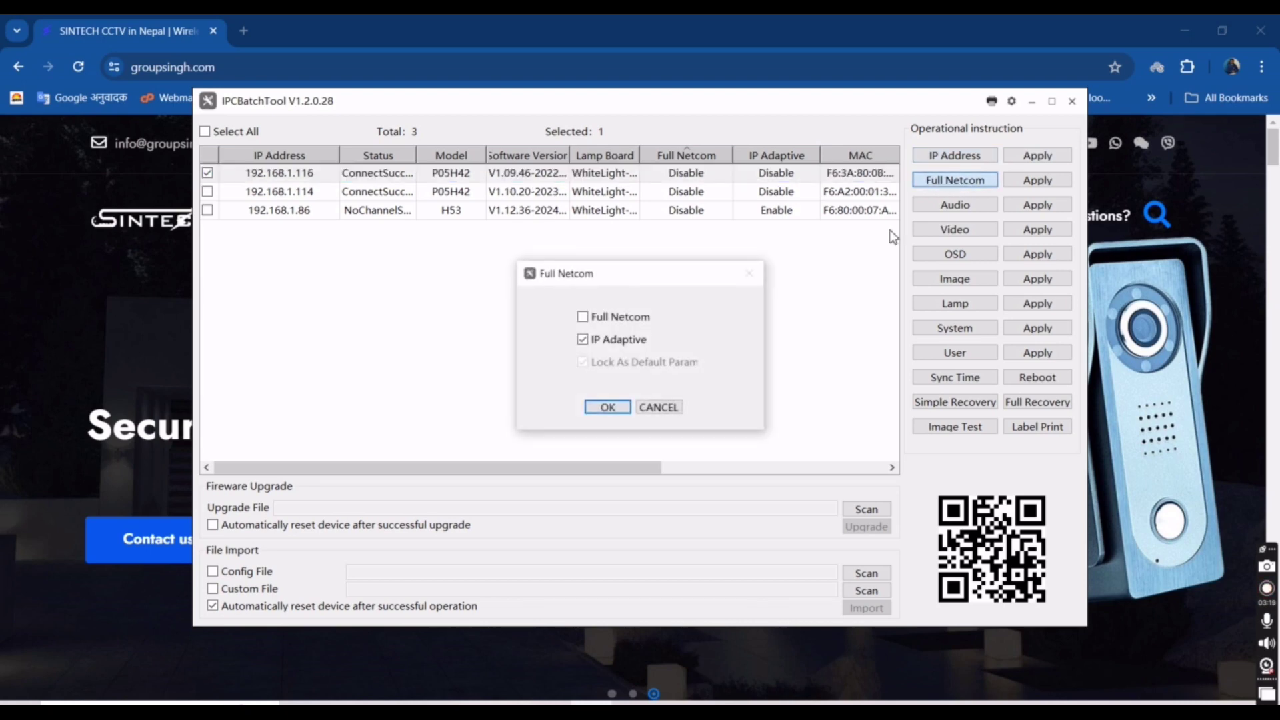
click(582, 317)
click(584, 317)
click(584, 316)
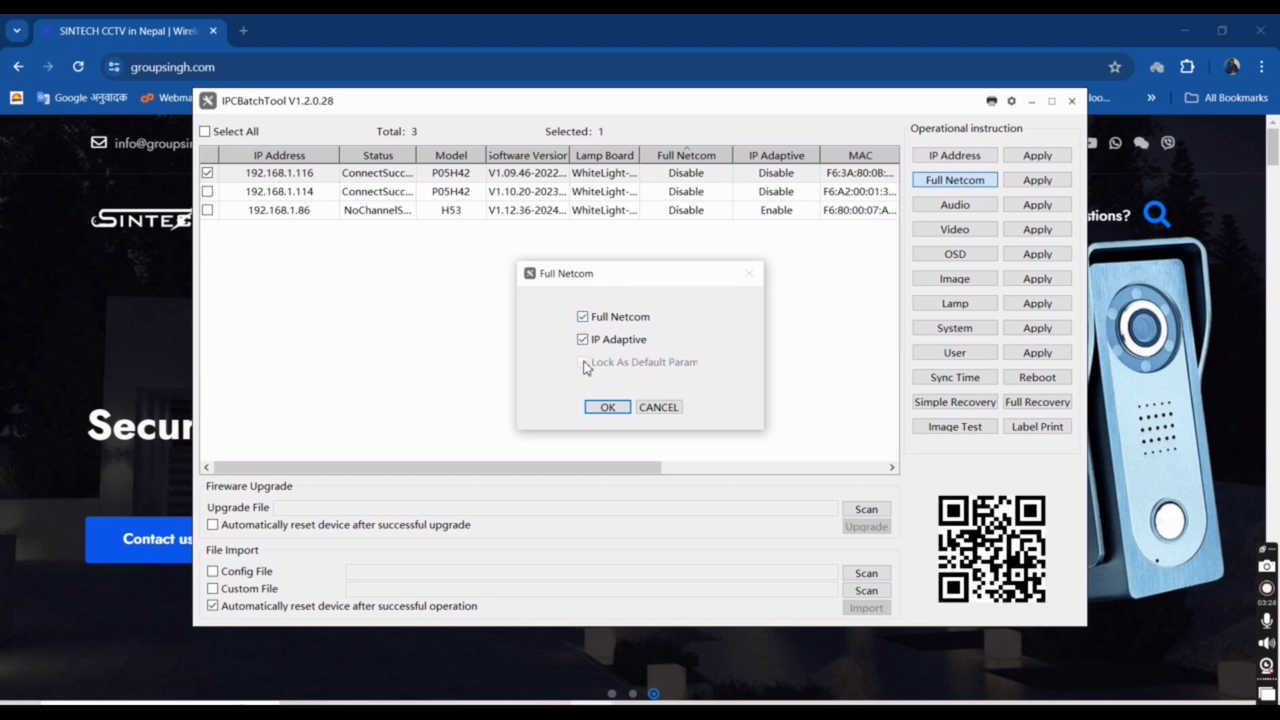
click(607, 407)
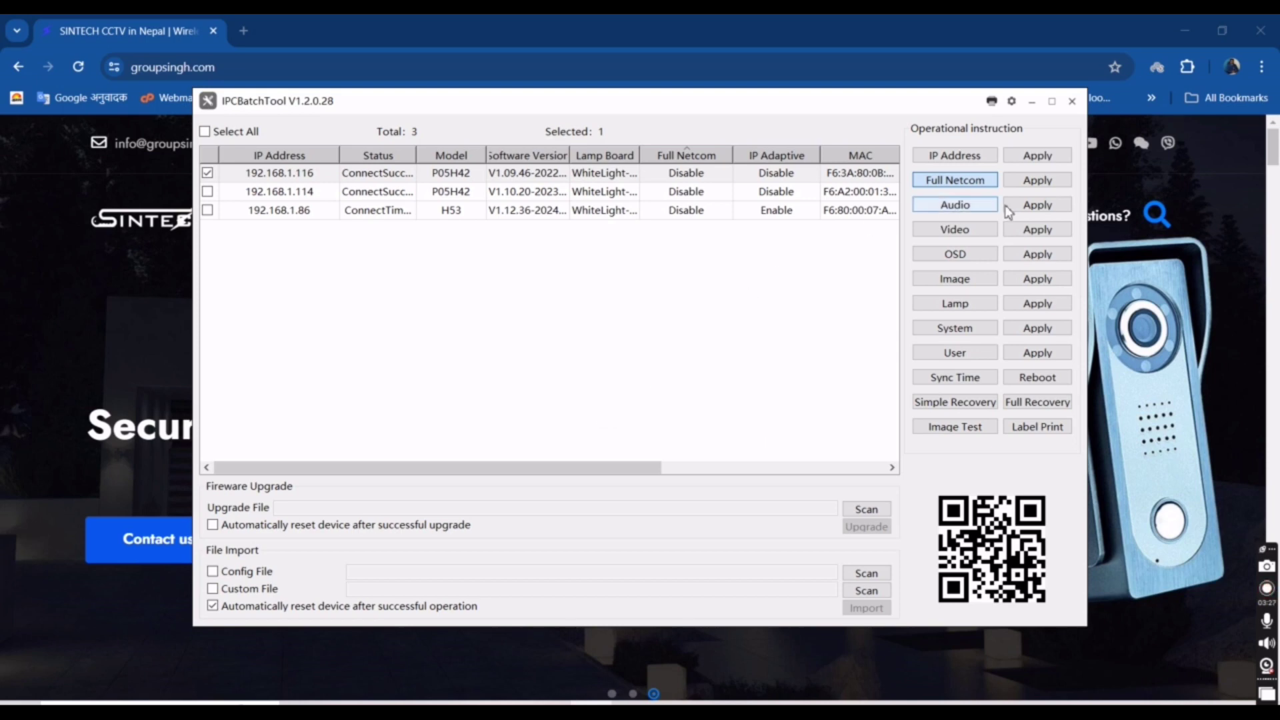
click(1041, 189)
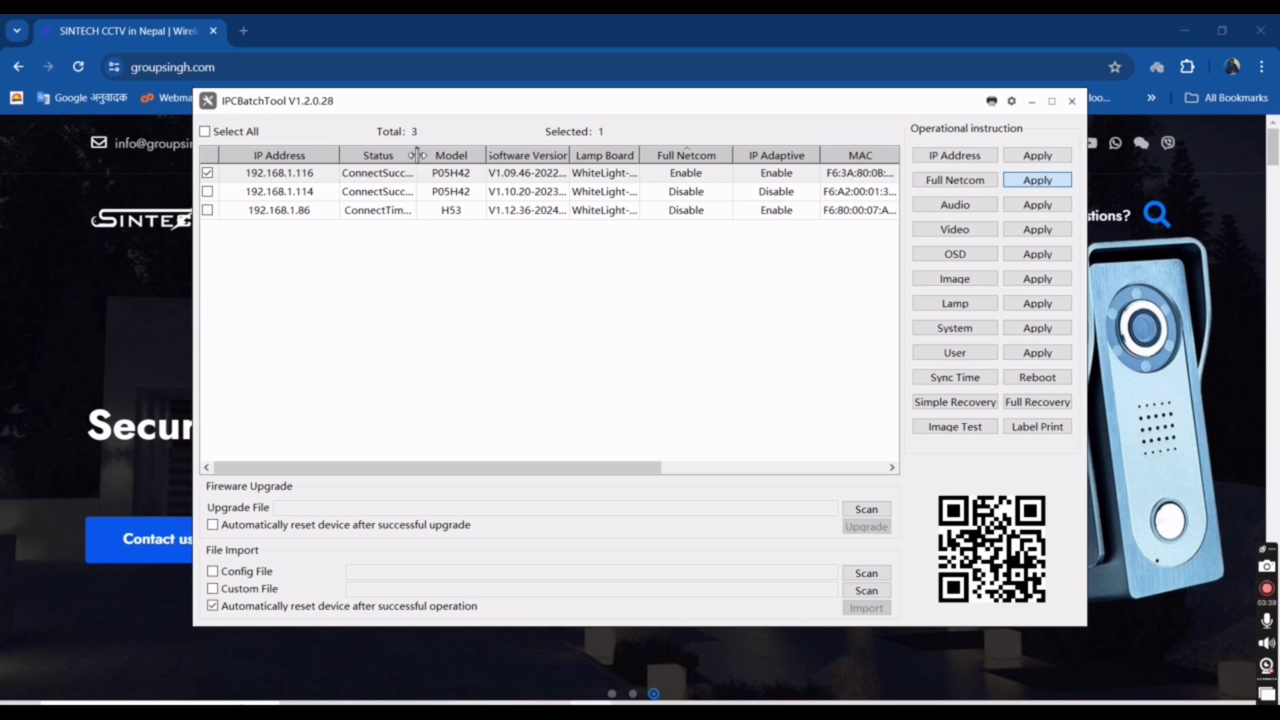
drag(416, 155, 425, 155)
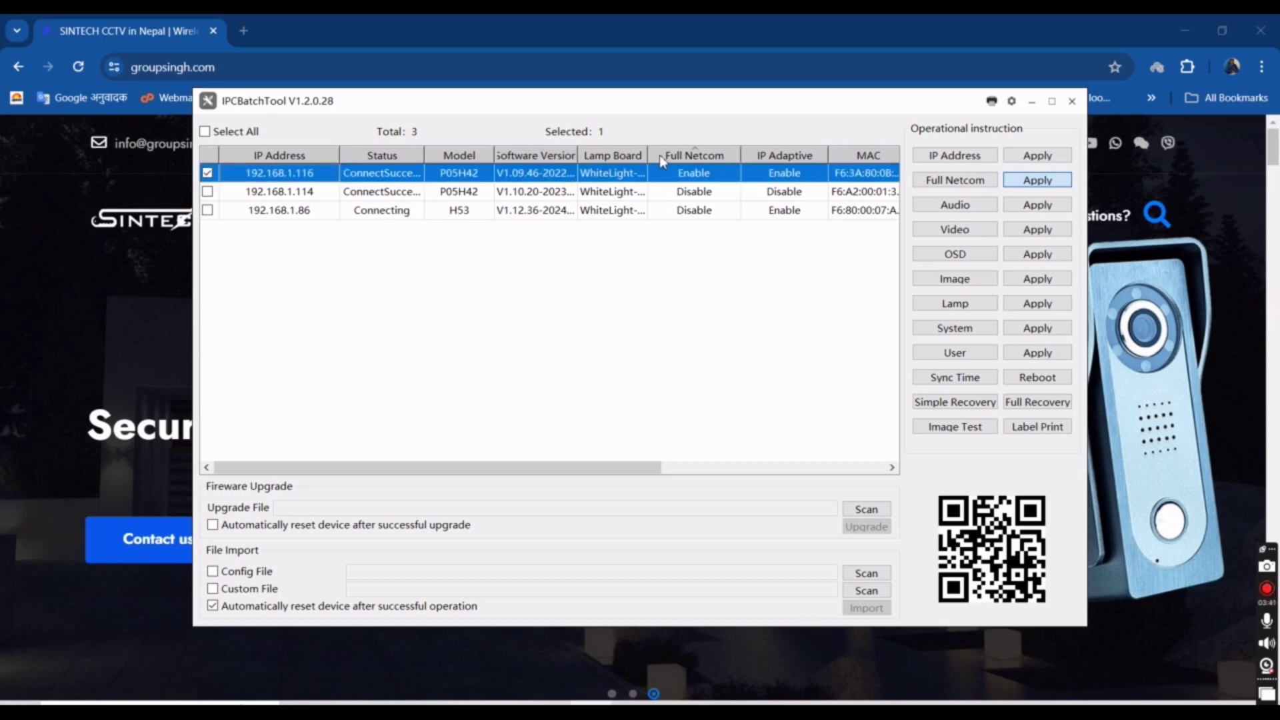